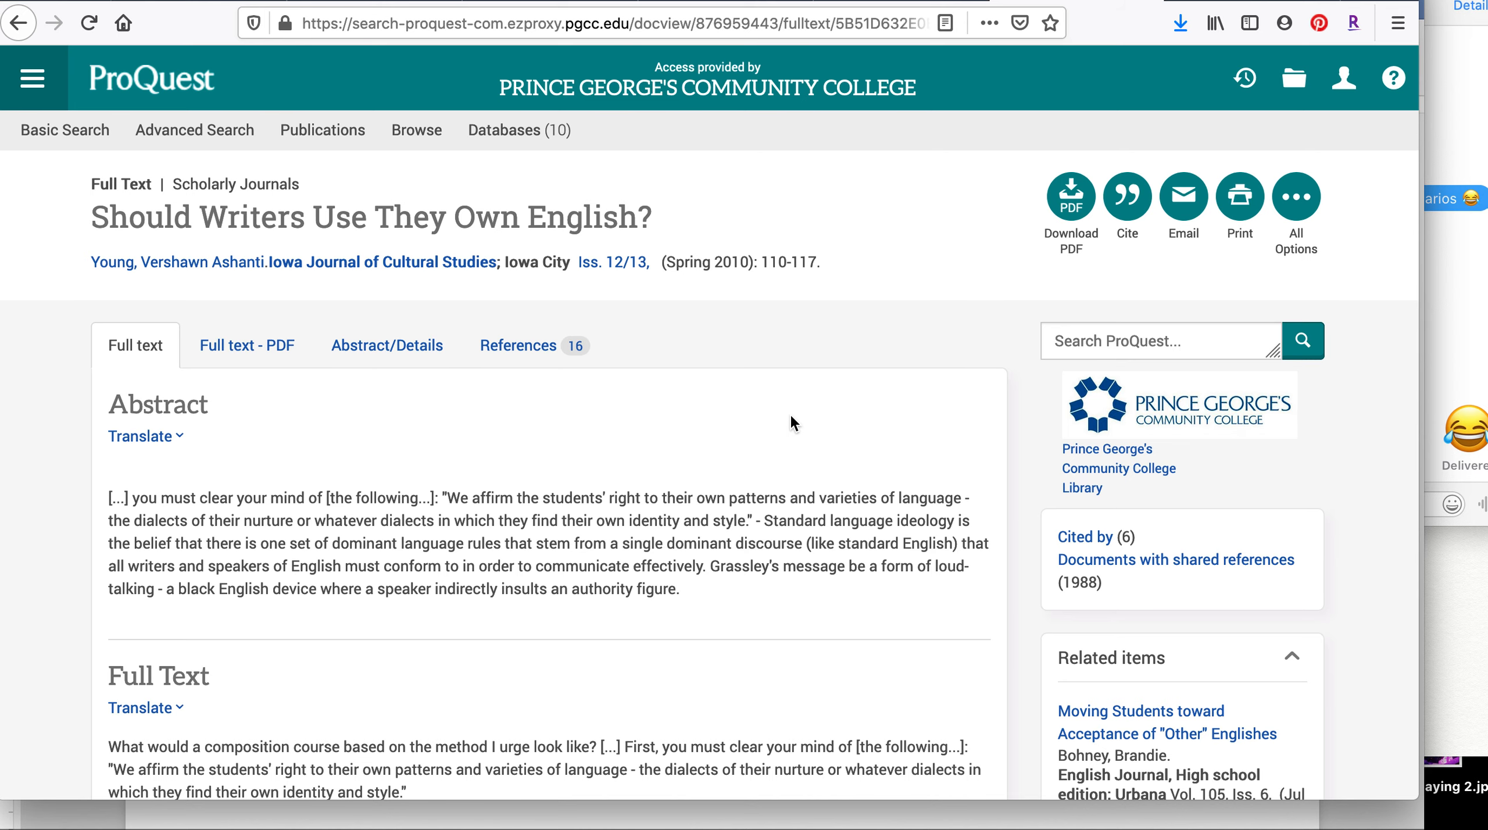
Copy the article's entire full text, from the "Full Text" heading through the closing copyright line
scroll(567, 465, down, 1)
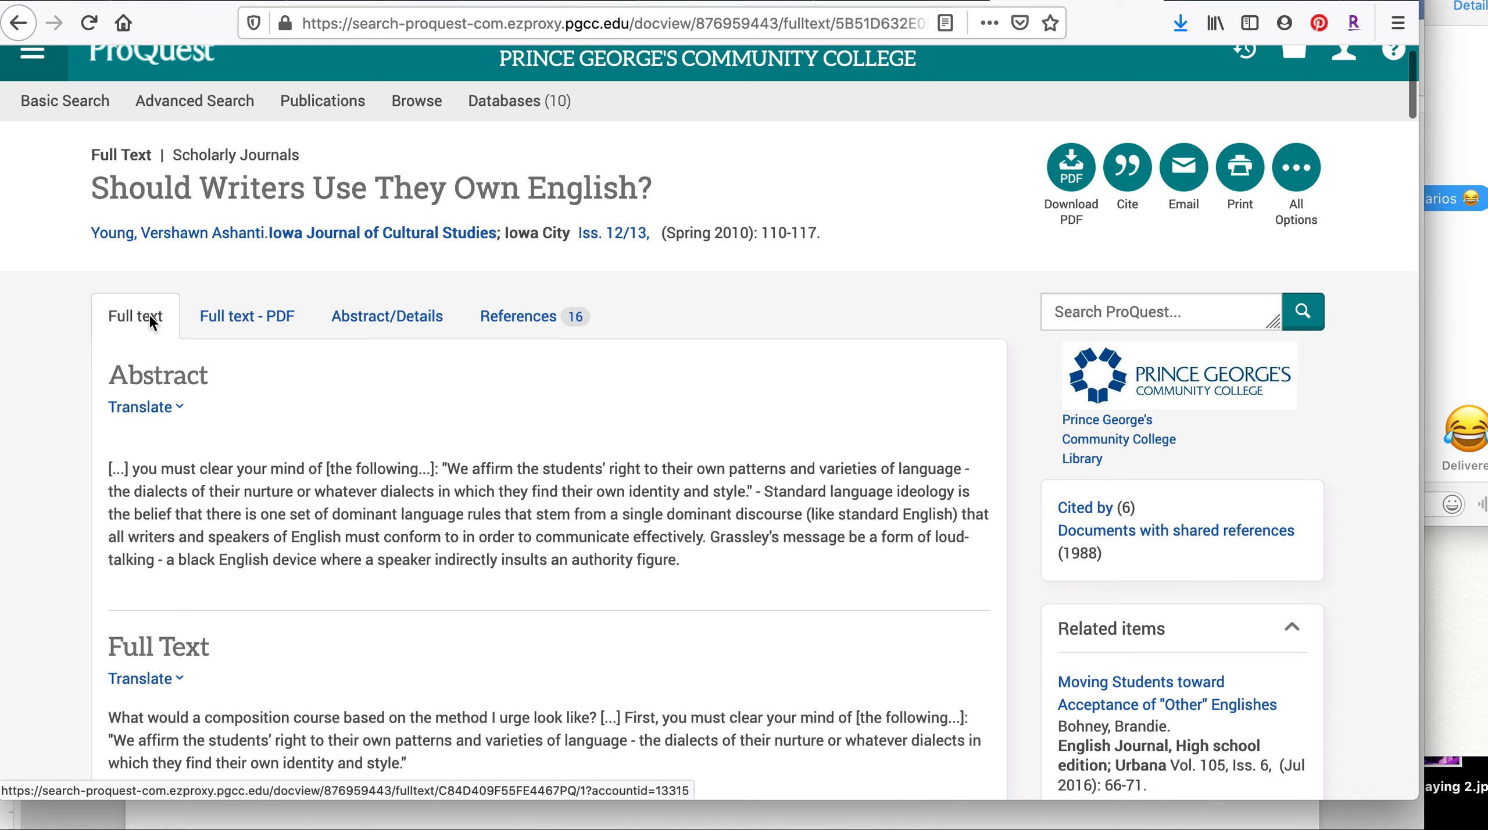
scroll(265, 435, down, 5)
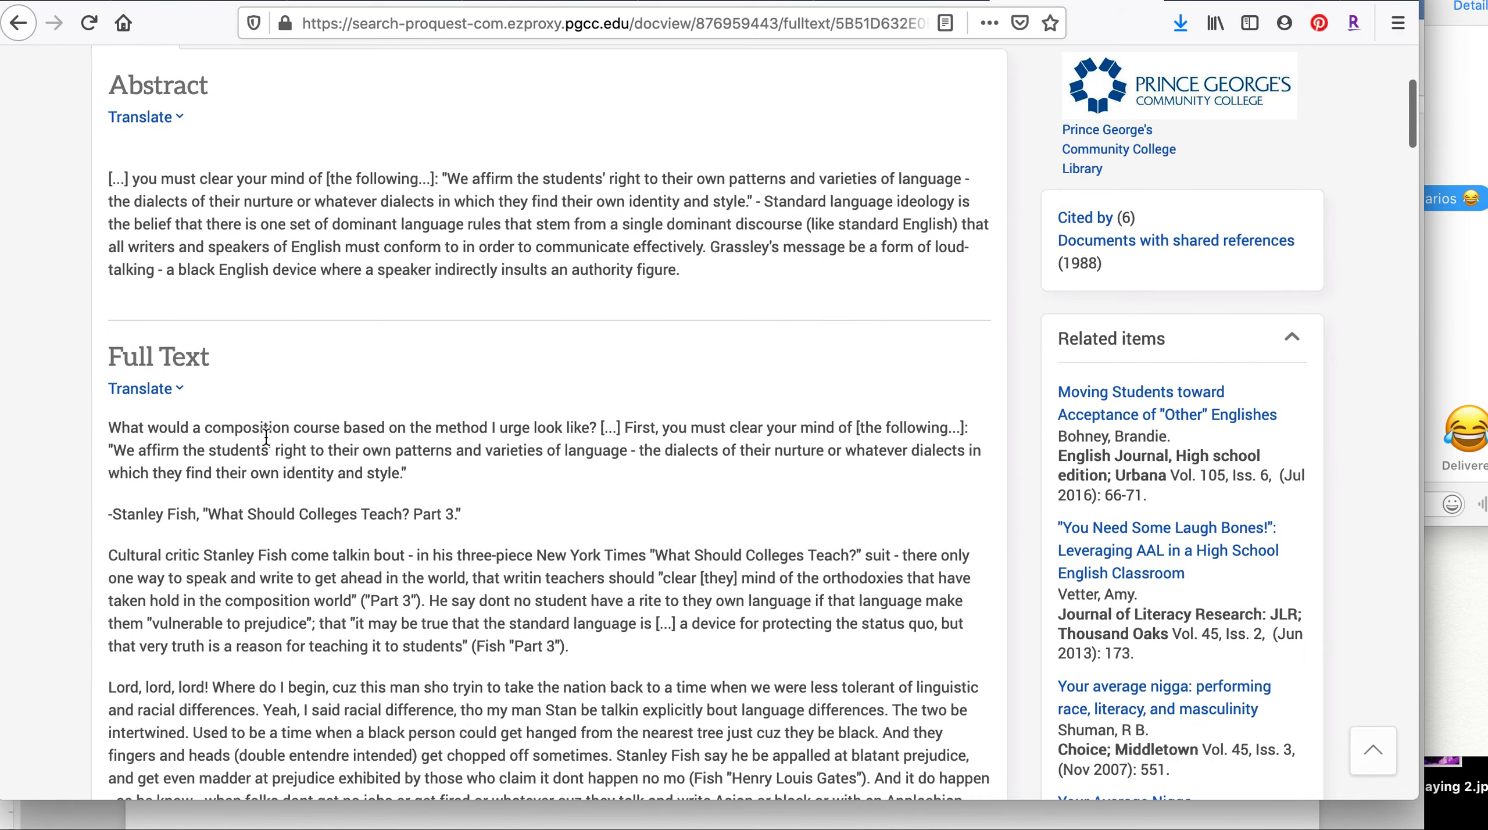
scroll(265, 435, down, 2)
drag(111, 246, 964, 733)
scroll(292, 455, down, 12)
scroll(541, 540, down, 16)
scroll(804, 630, down, 18)
scroll(900, 691, down, 12)
scroll(970, 508, down, 5)
scroll(973, 661, down, 10)
scroll(986, 641, down, 20)
scroll(969, 660, down, 3)
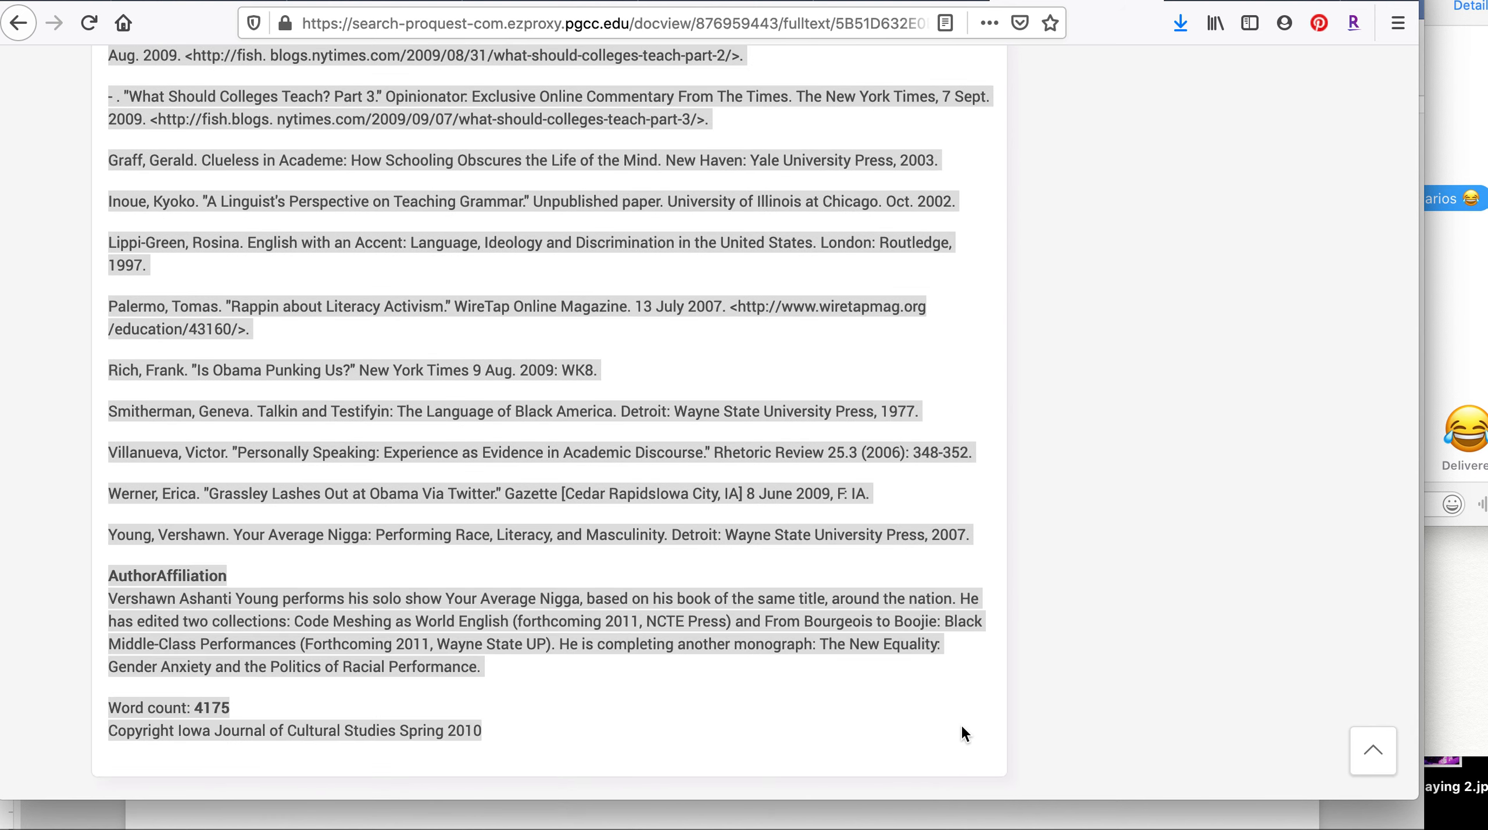
right_click(851, 607)
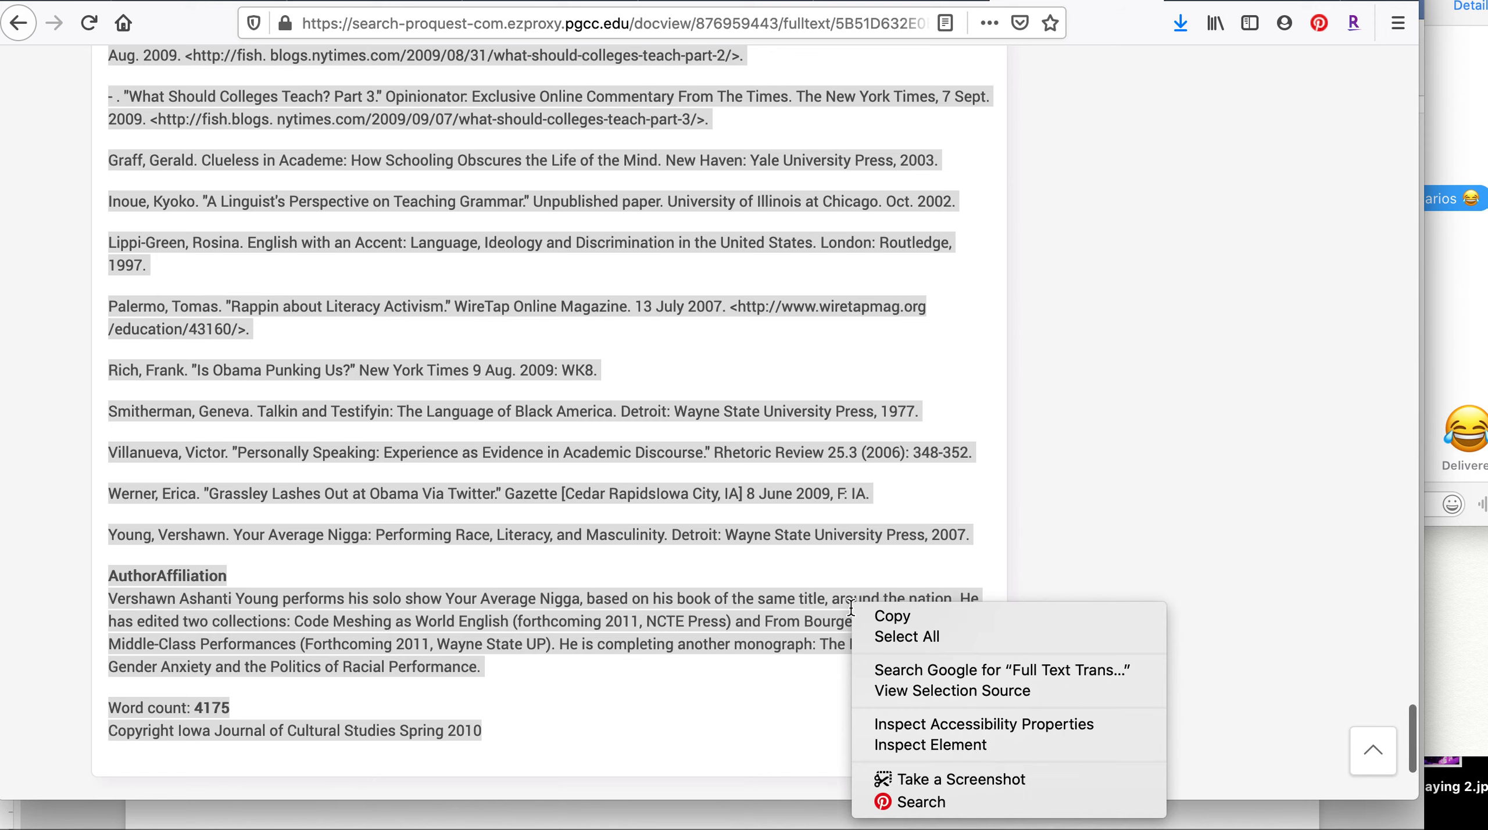
click(876, 618)
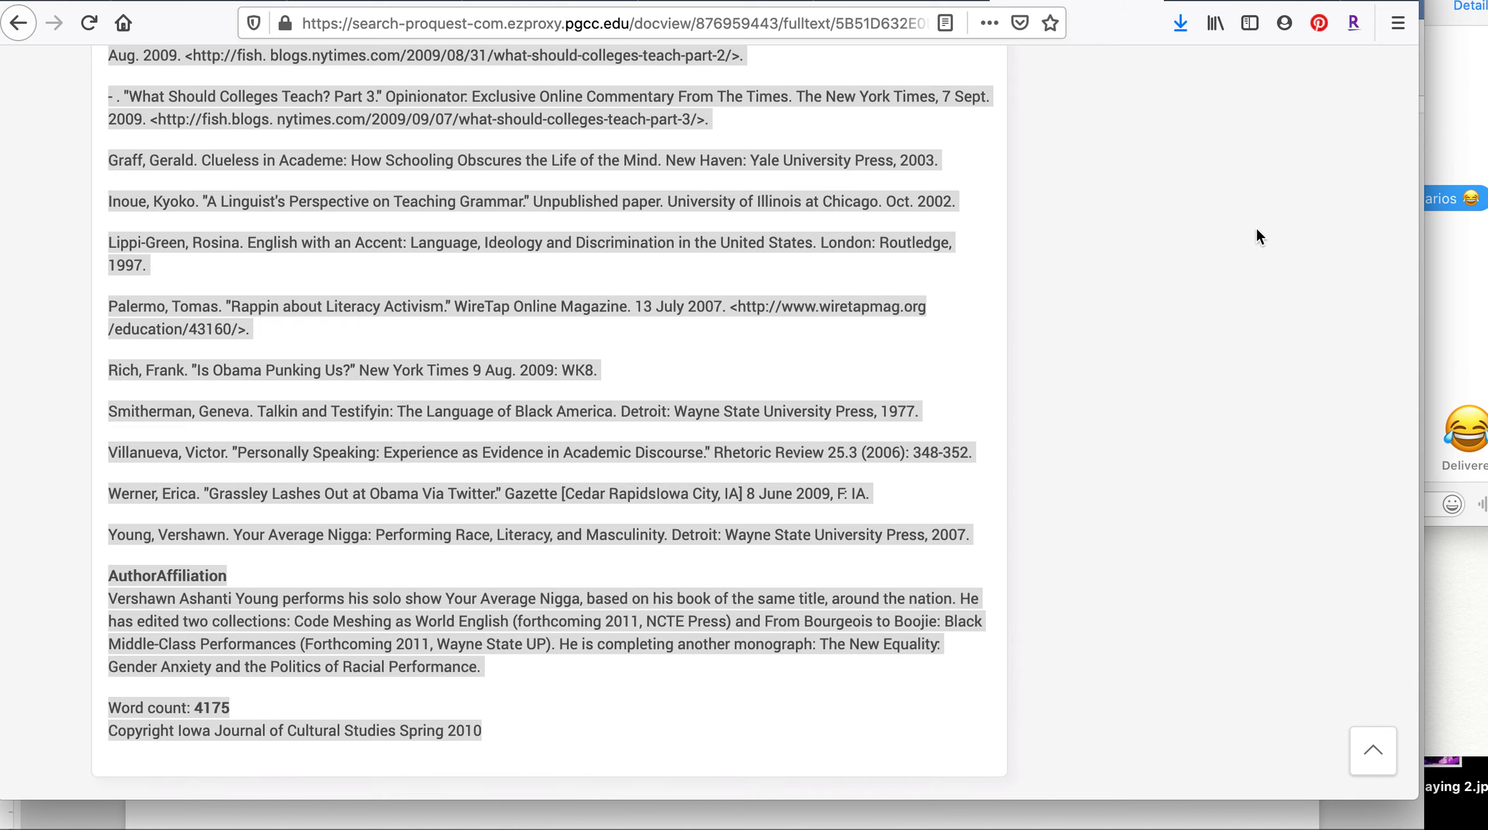
Switch to the blank Google Docs document, dismiss the grammar suggestions notice, and paste the copied article text
click(1250, 2)
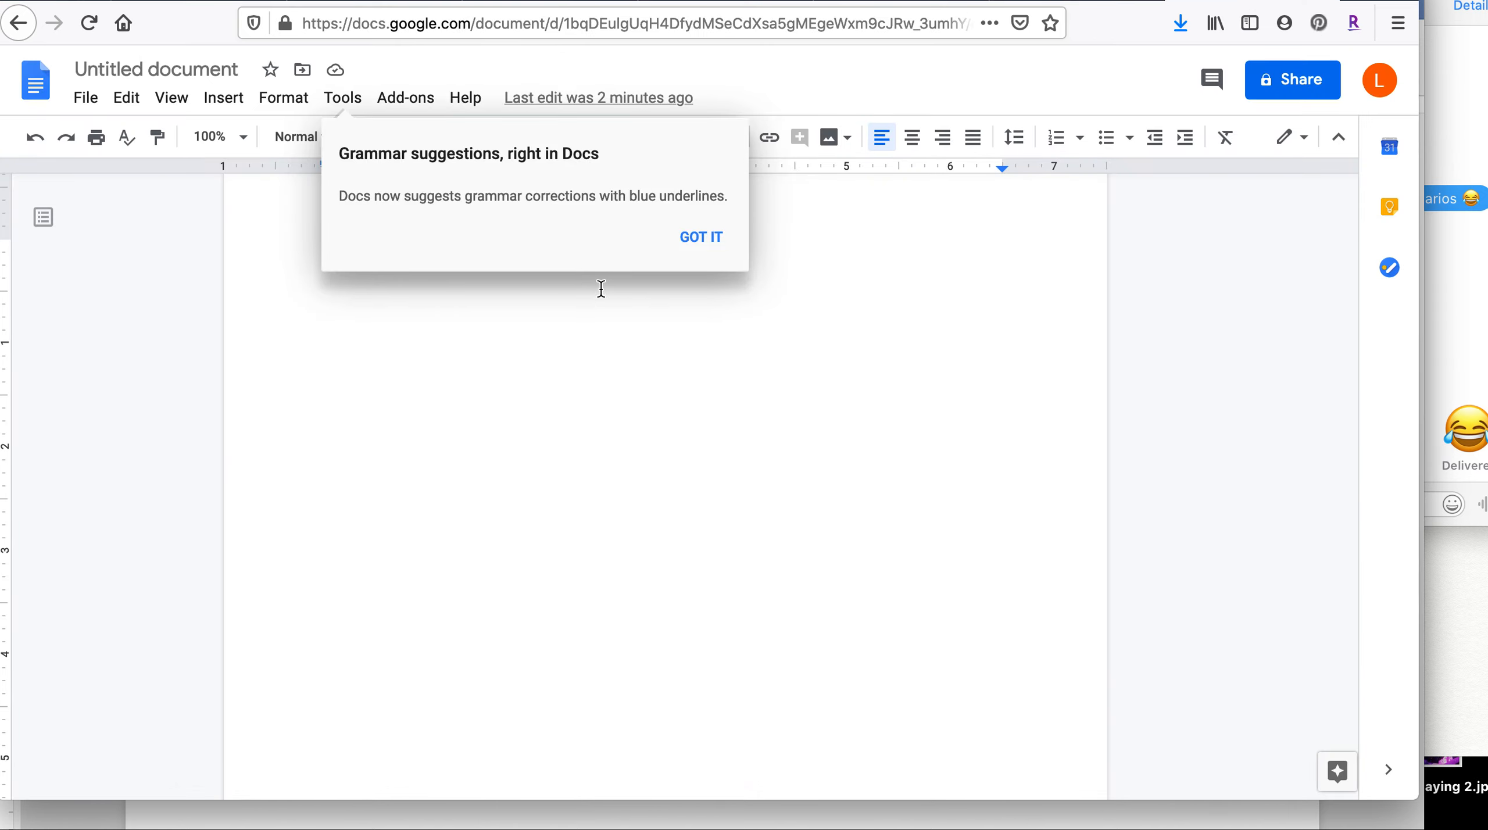
click(701, 245)
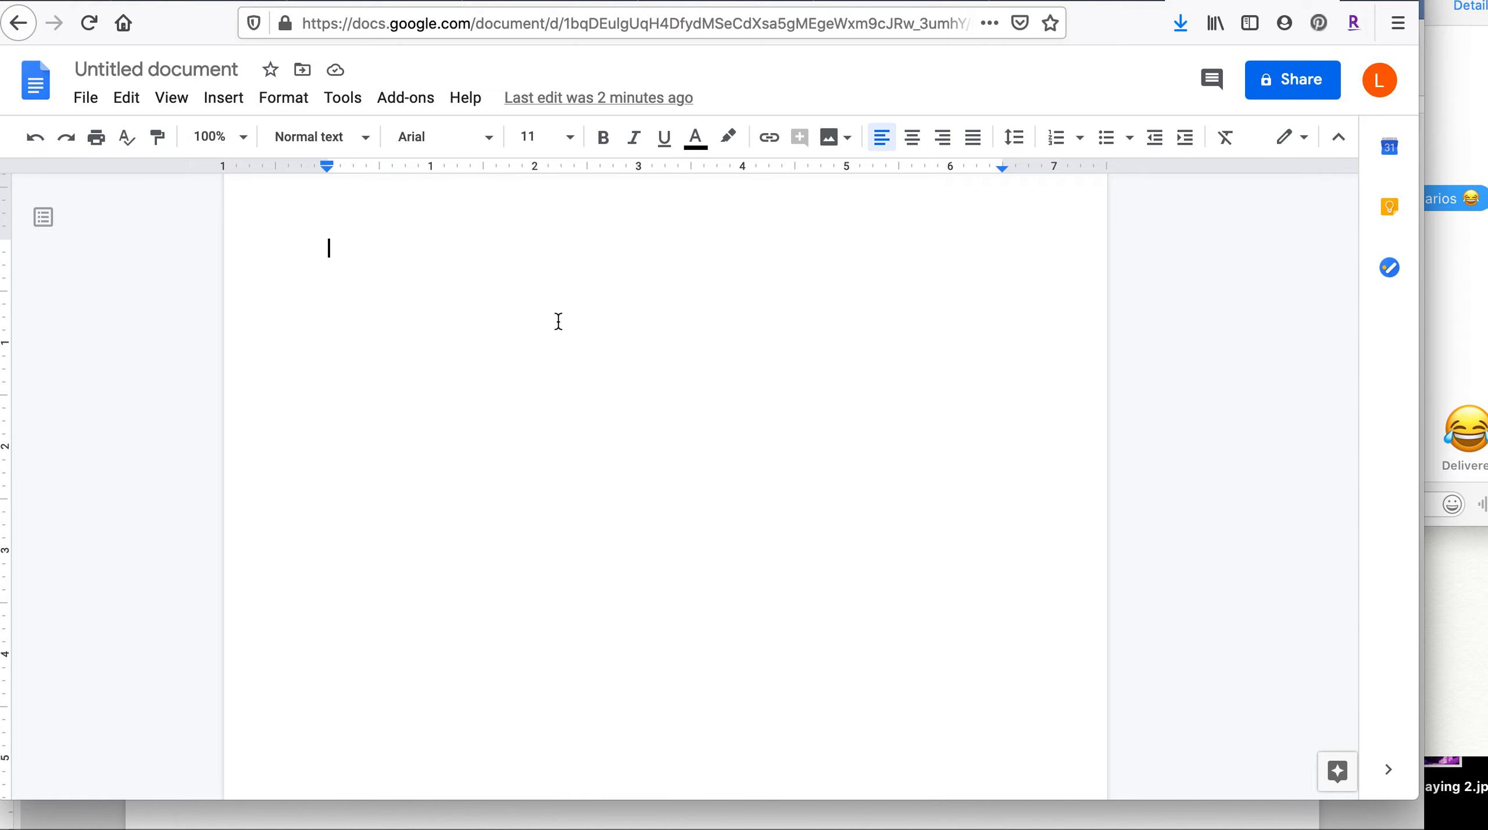
key(super+v)
scroll(558, 321, up, 20)
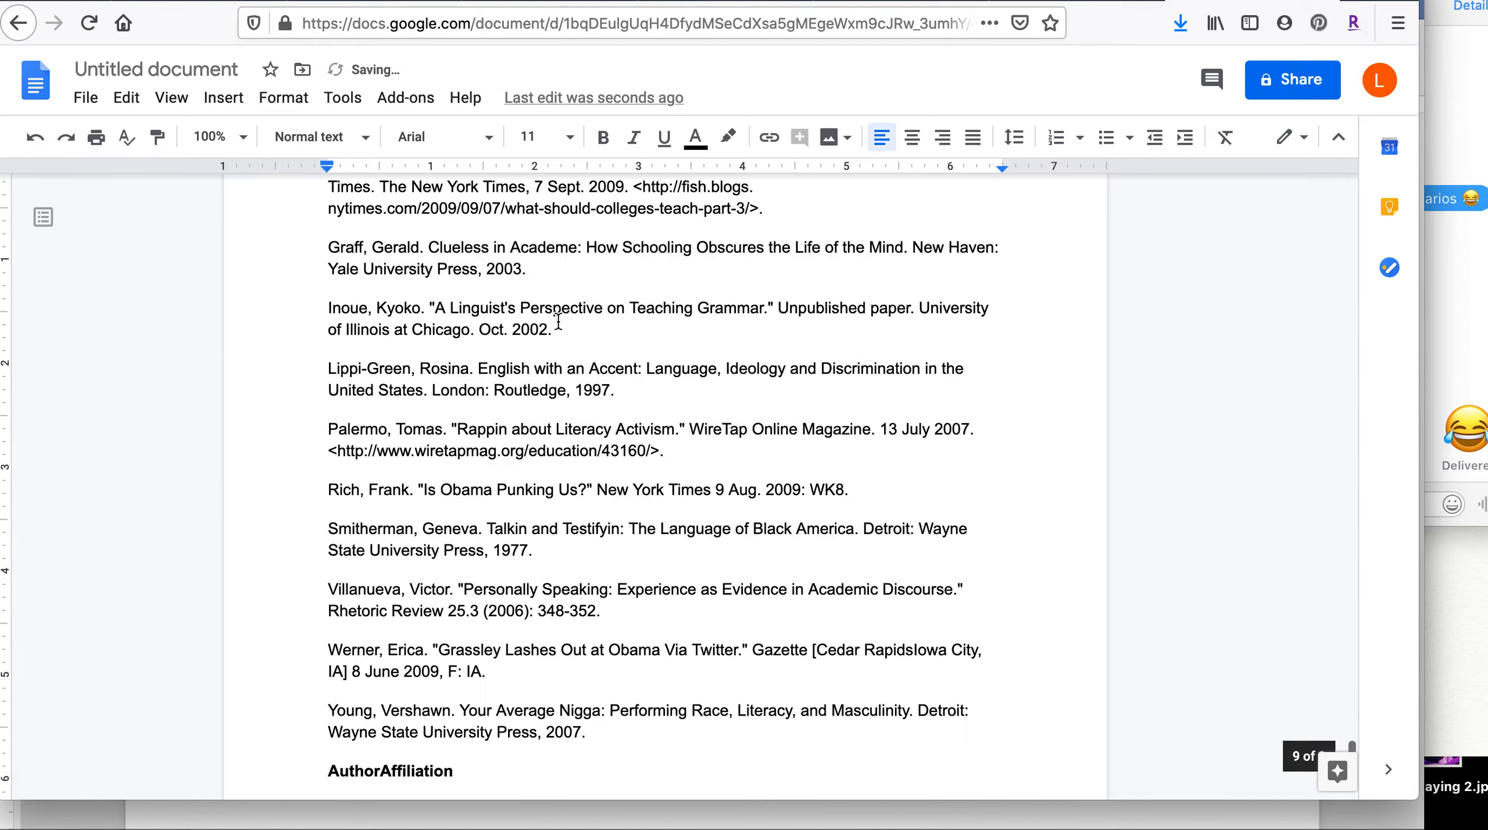
scroll(558, 321, up, 20)
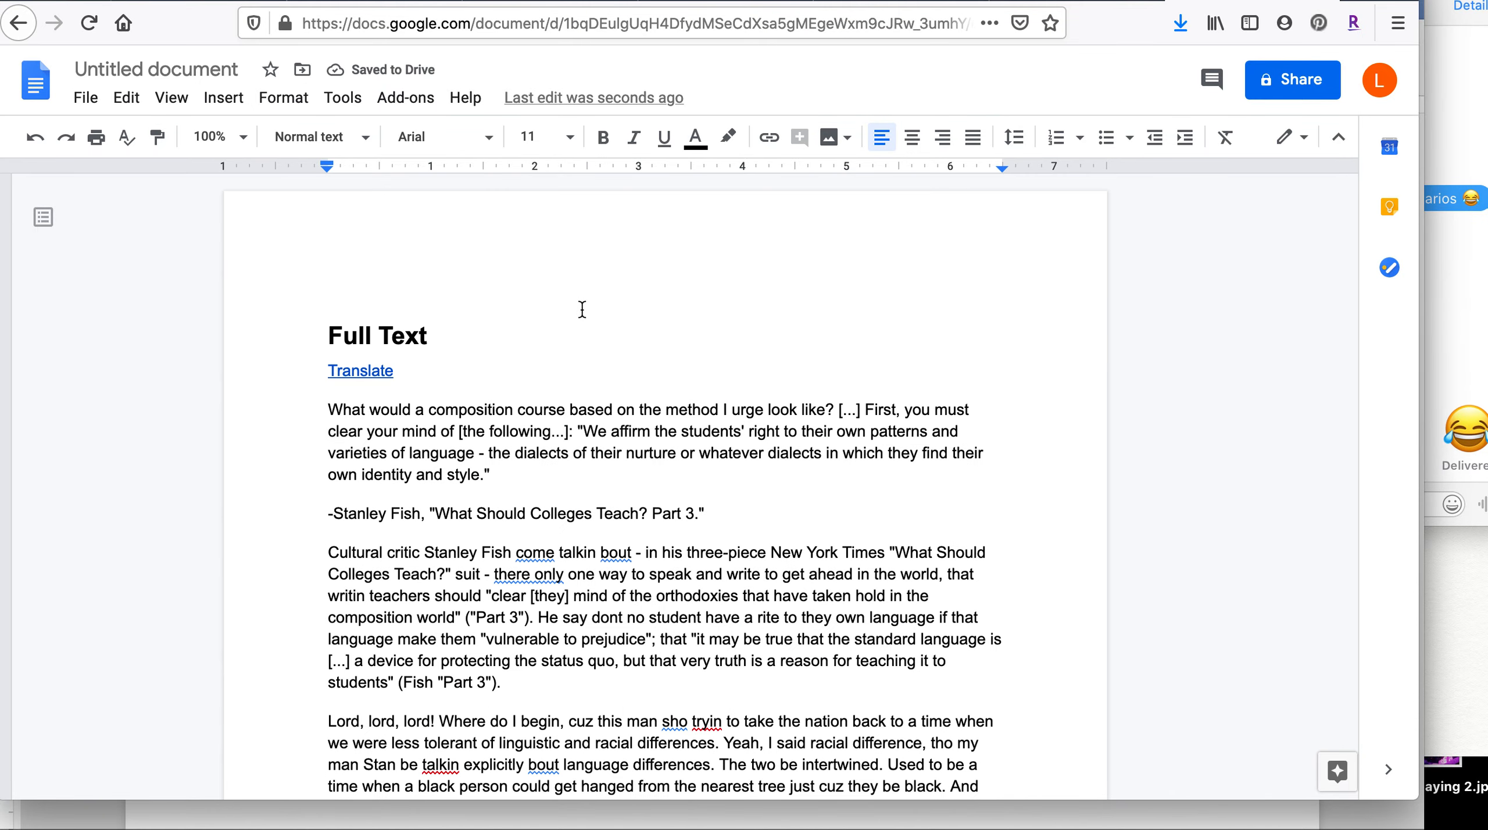
Place the cursor in the document's "Full Text" heading, then generate and select the article's APA 6th citation in ProQuest
click(406, 297)
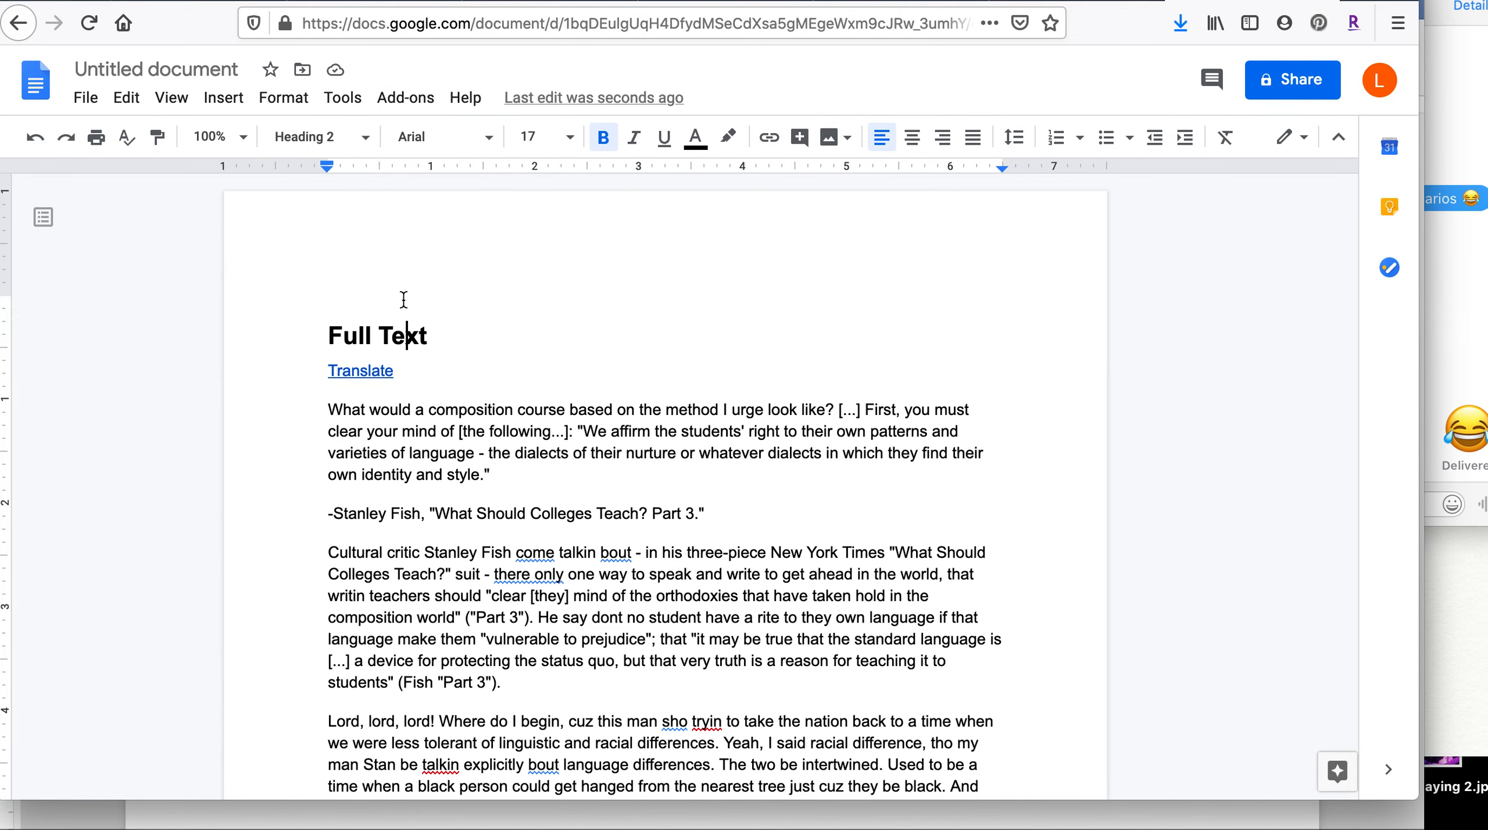
click(1066, 3)
scroll(1040, 96, up, 20)
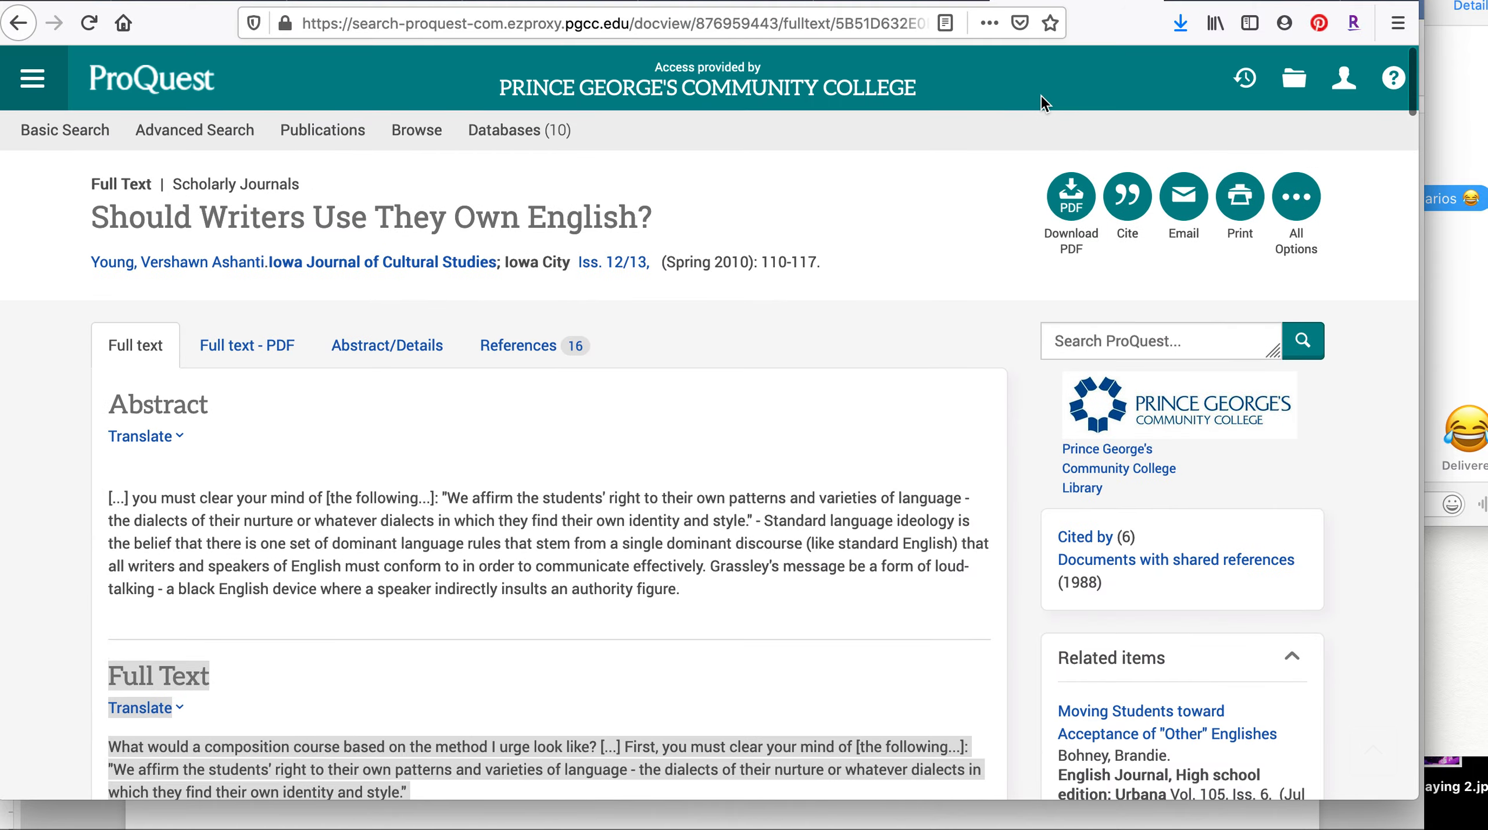
click(1128, 200)
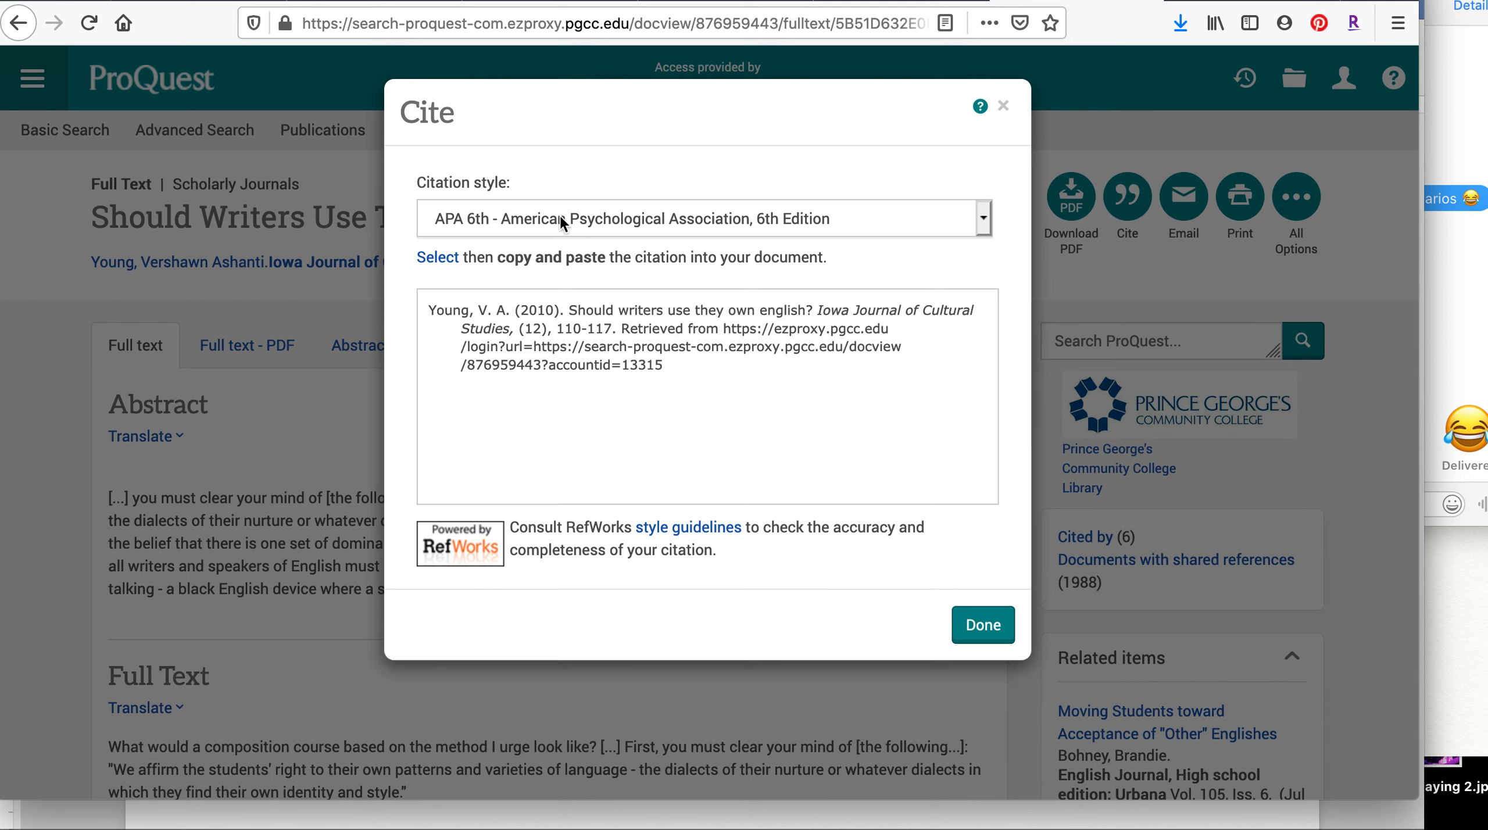
drag(430, 309, 715, 366)
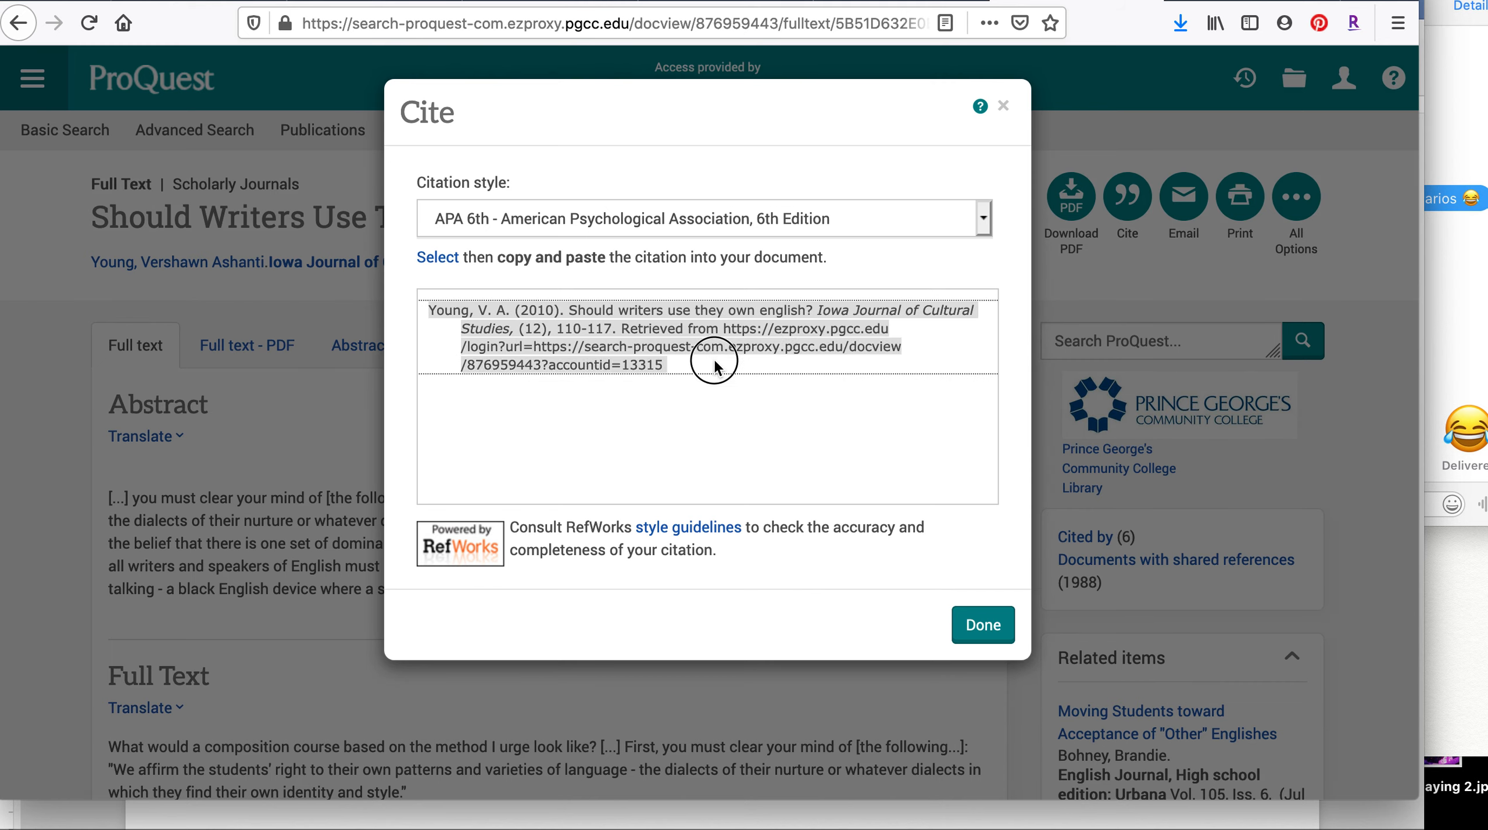
Paste the APA citation in the Google Docs document on its own line above the "Full Text" heading
key(ctrl+Tab)
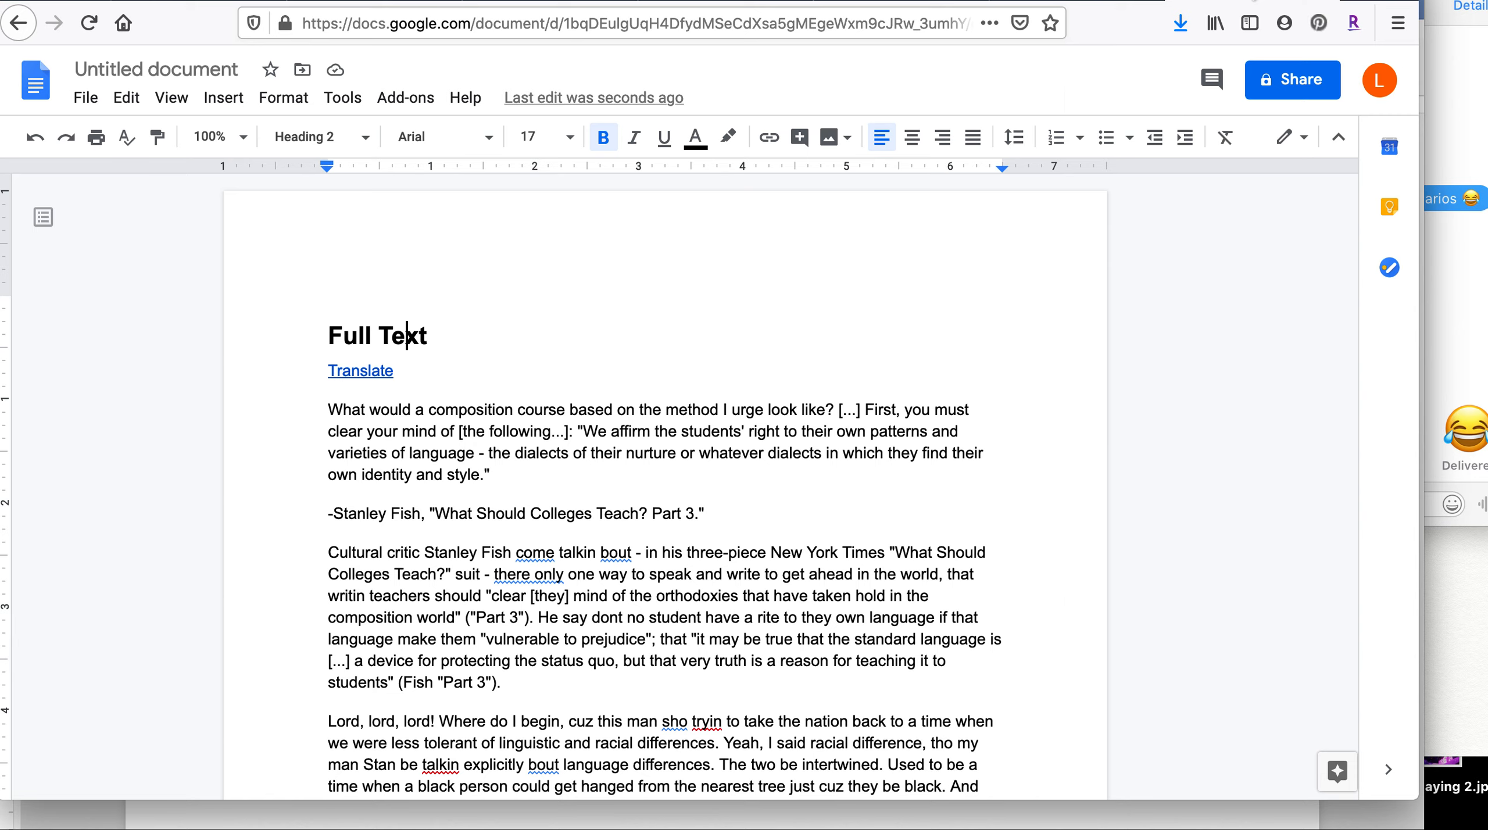
key(super+v)
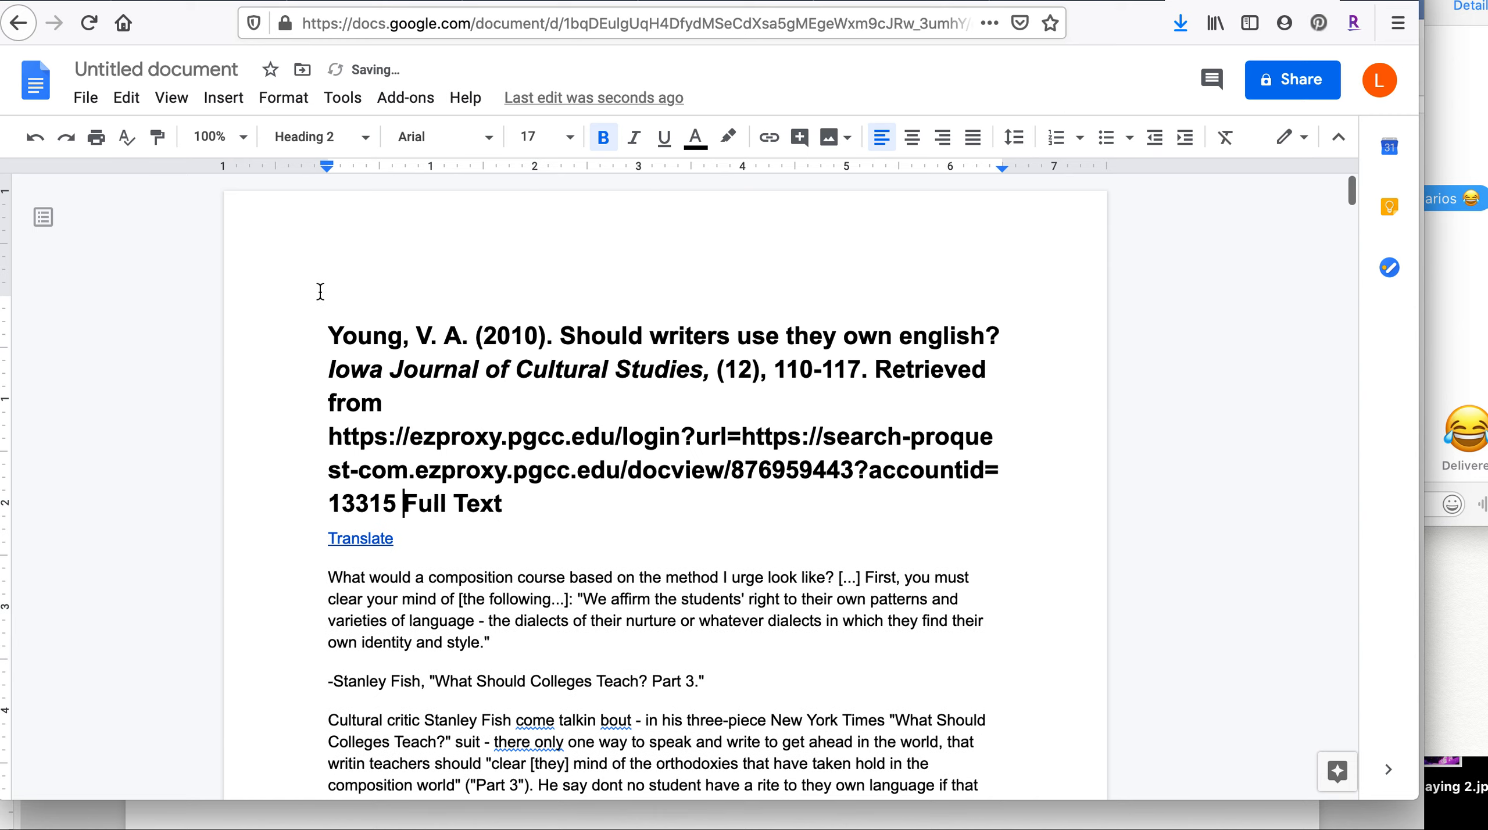
key(Return)
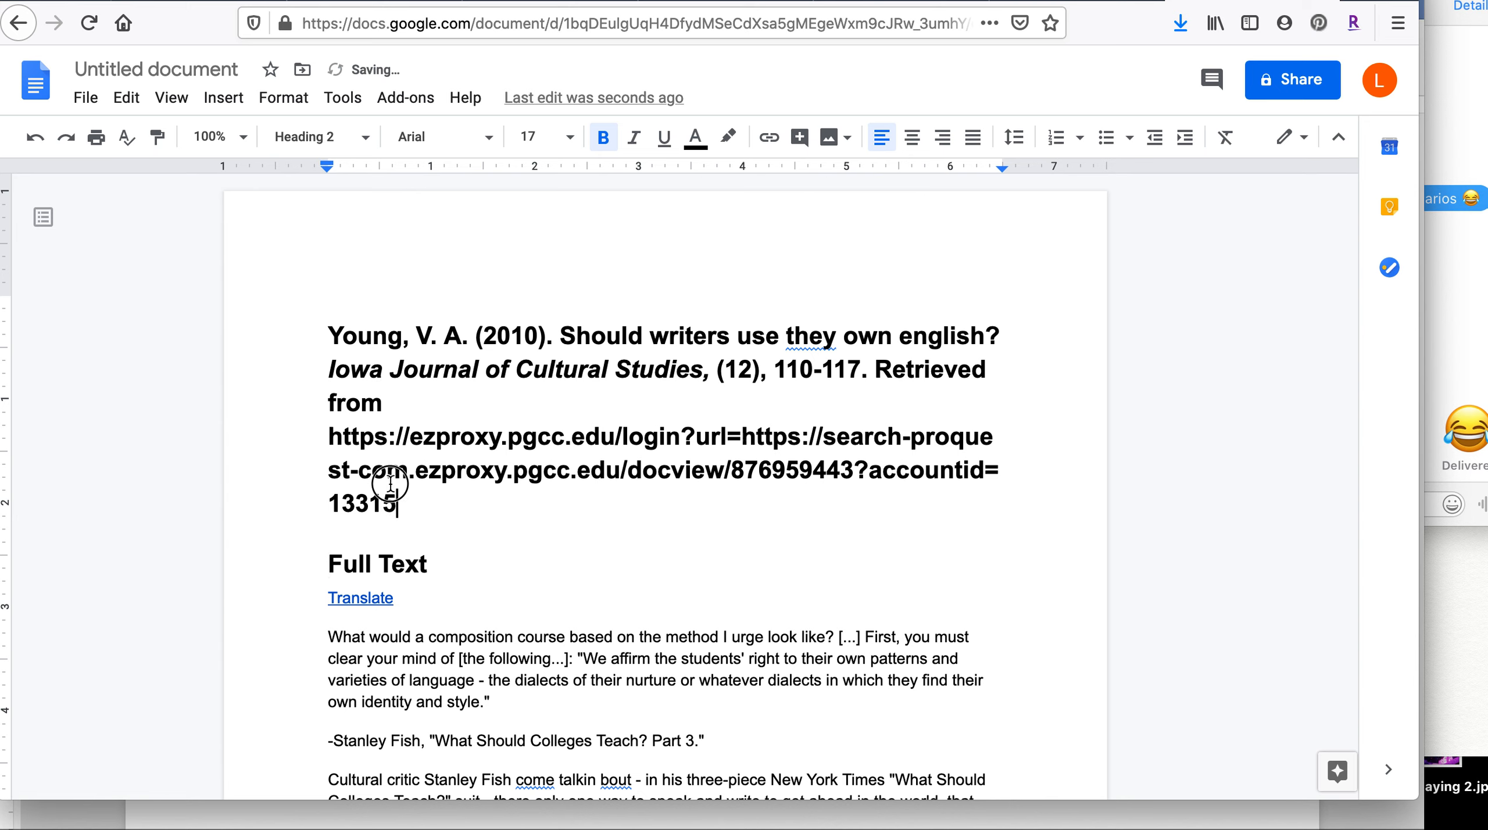
Remove the bold formatting from the whole citation, keeping its URL starting with "https"
drag(398, 503, 330, 337)
key(super+c)
key(super+b)
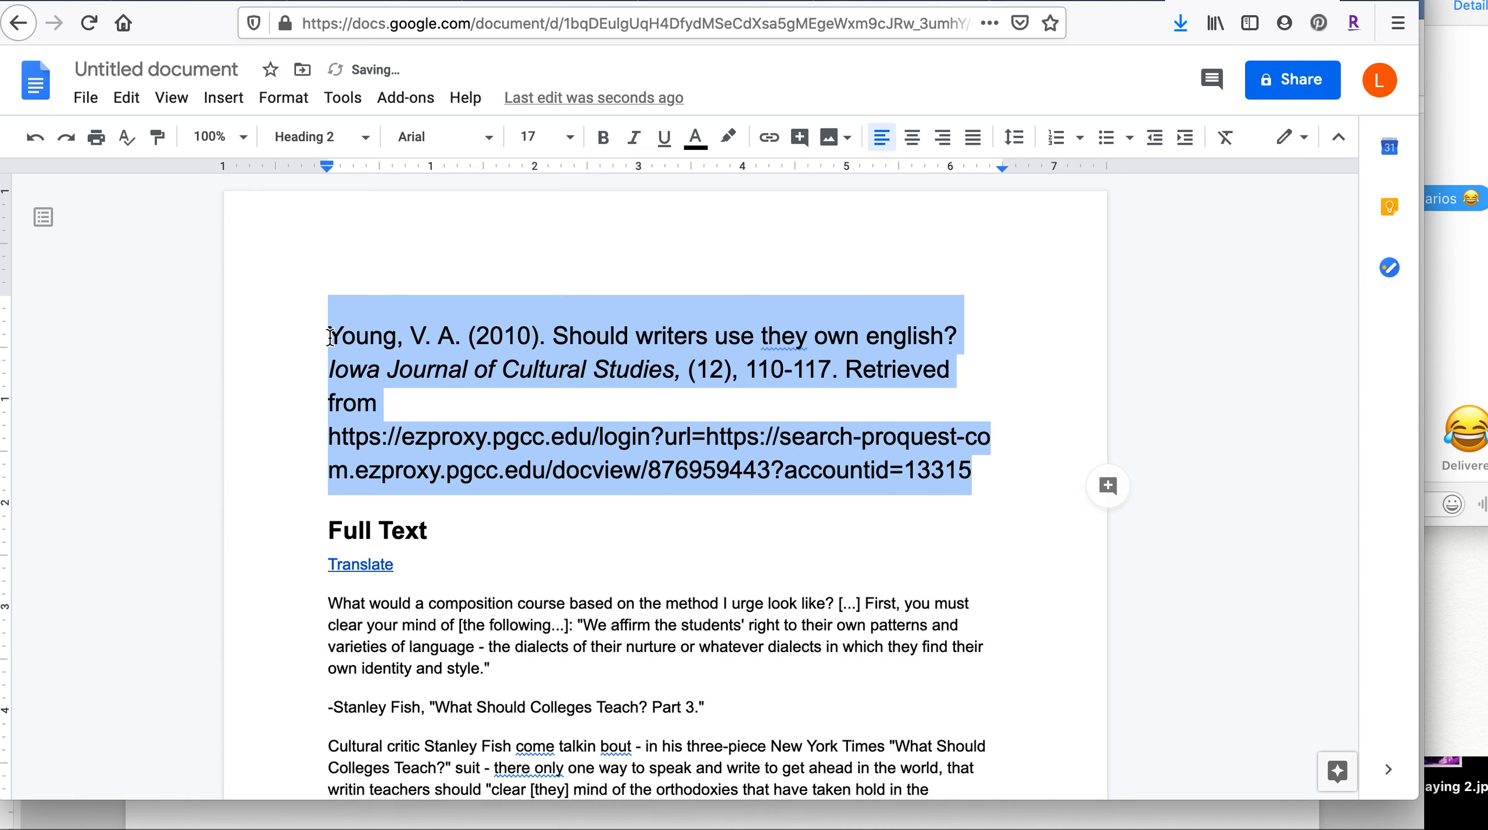
click(472, 404)
key(Delete)
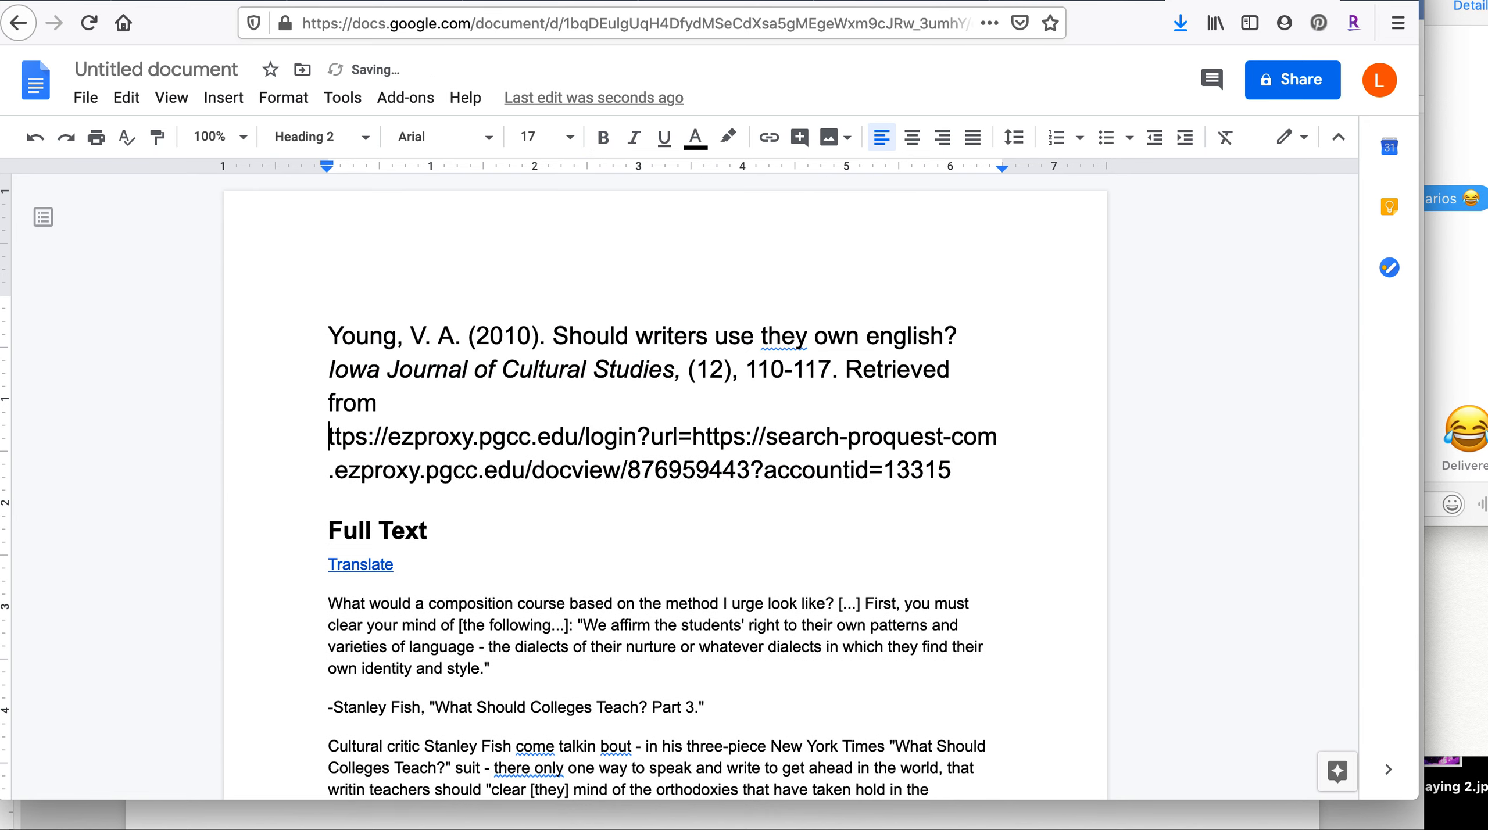
text(h)
scroll(592, 576, down, 3)
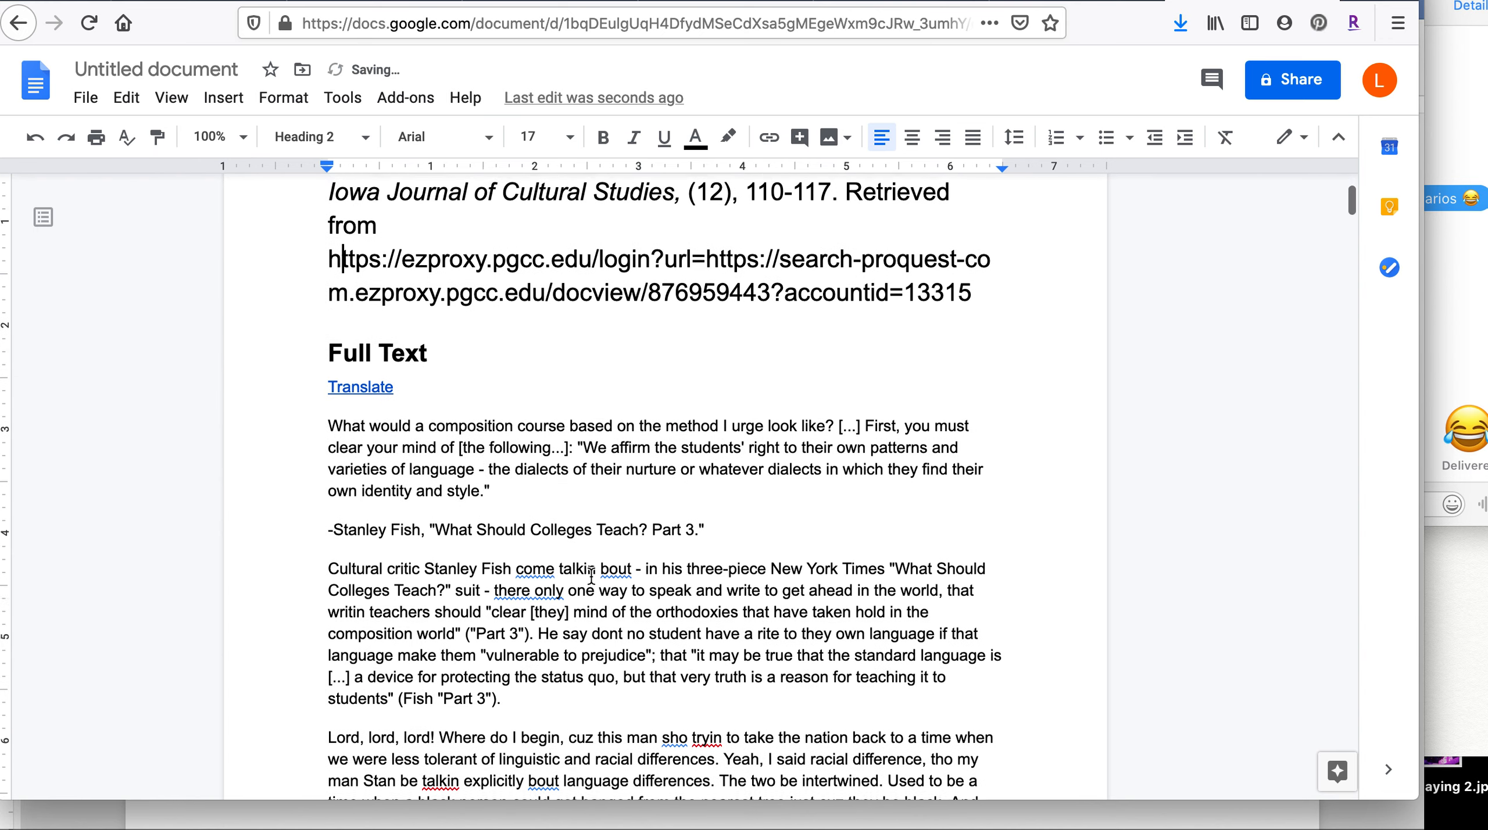
scroll(591, 575, down, 1)
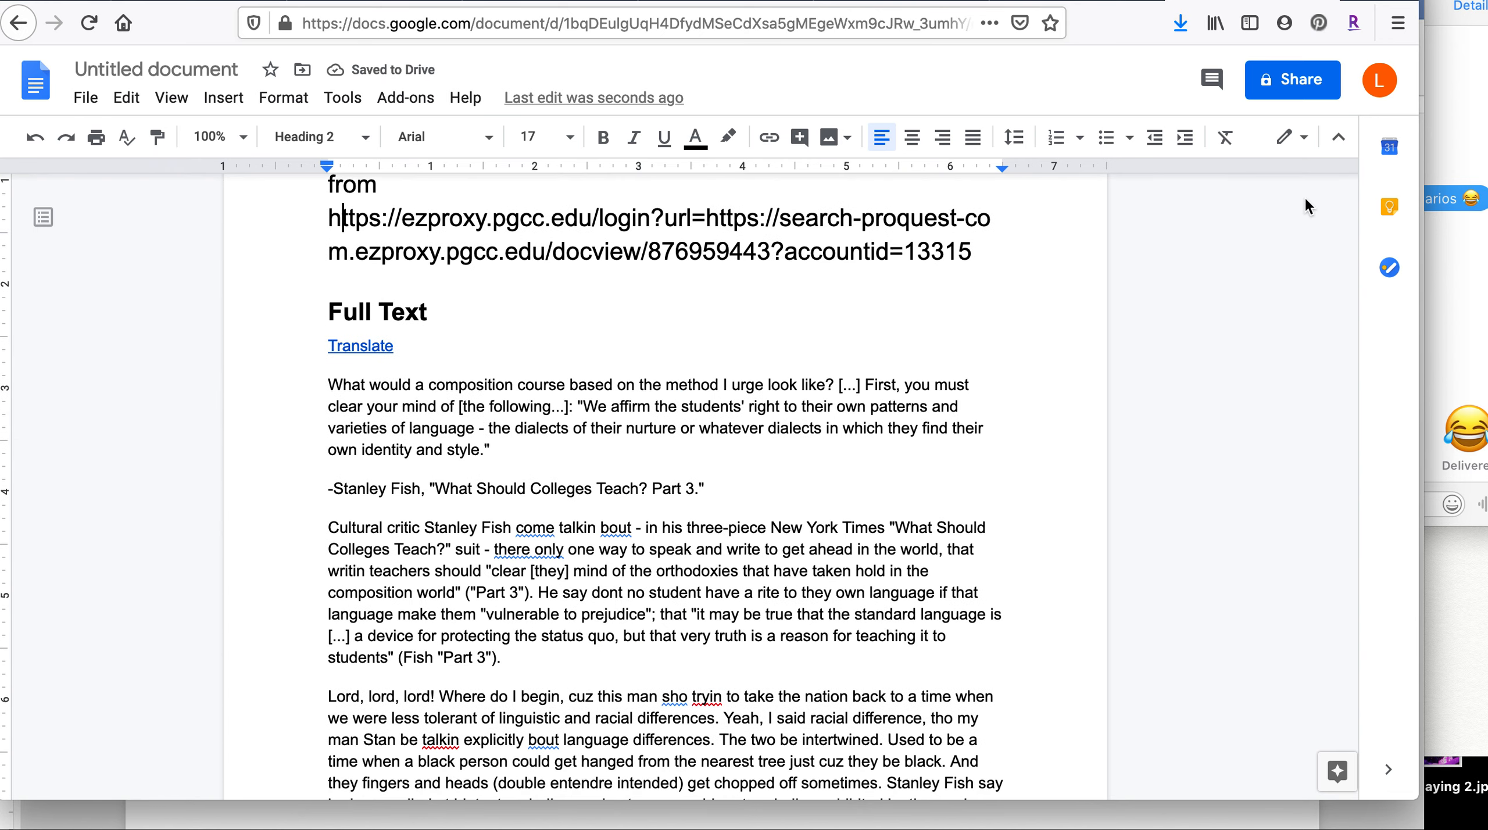
click(1214, 83)
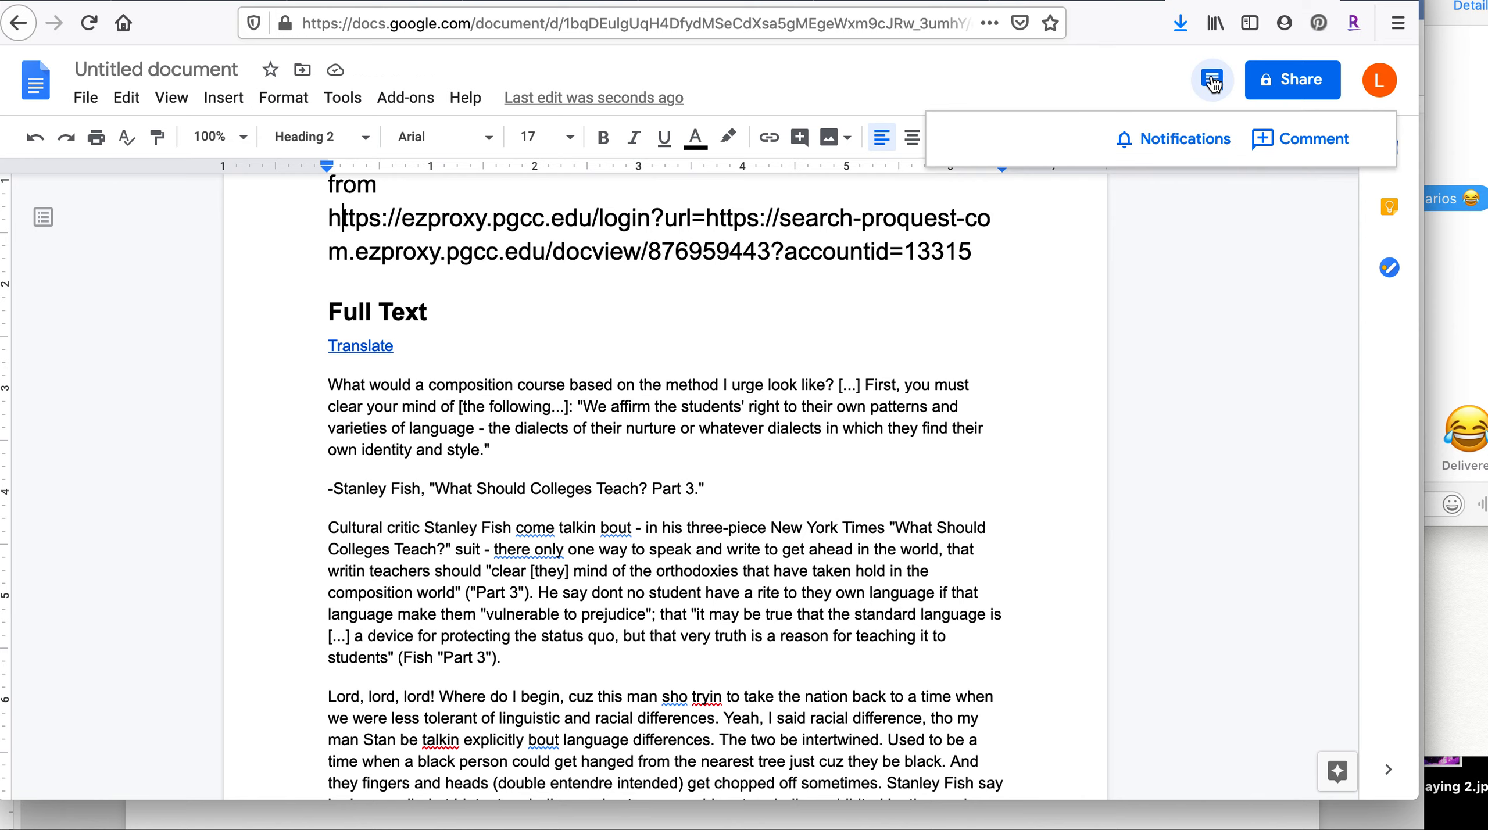
click(1254, 284)
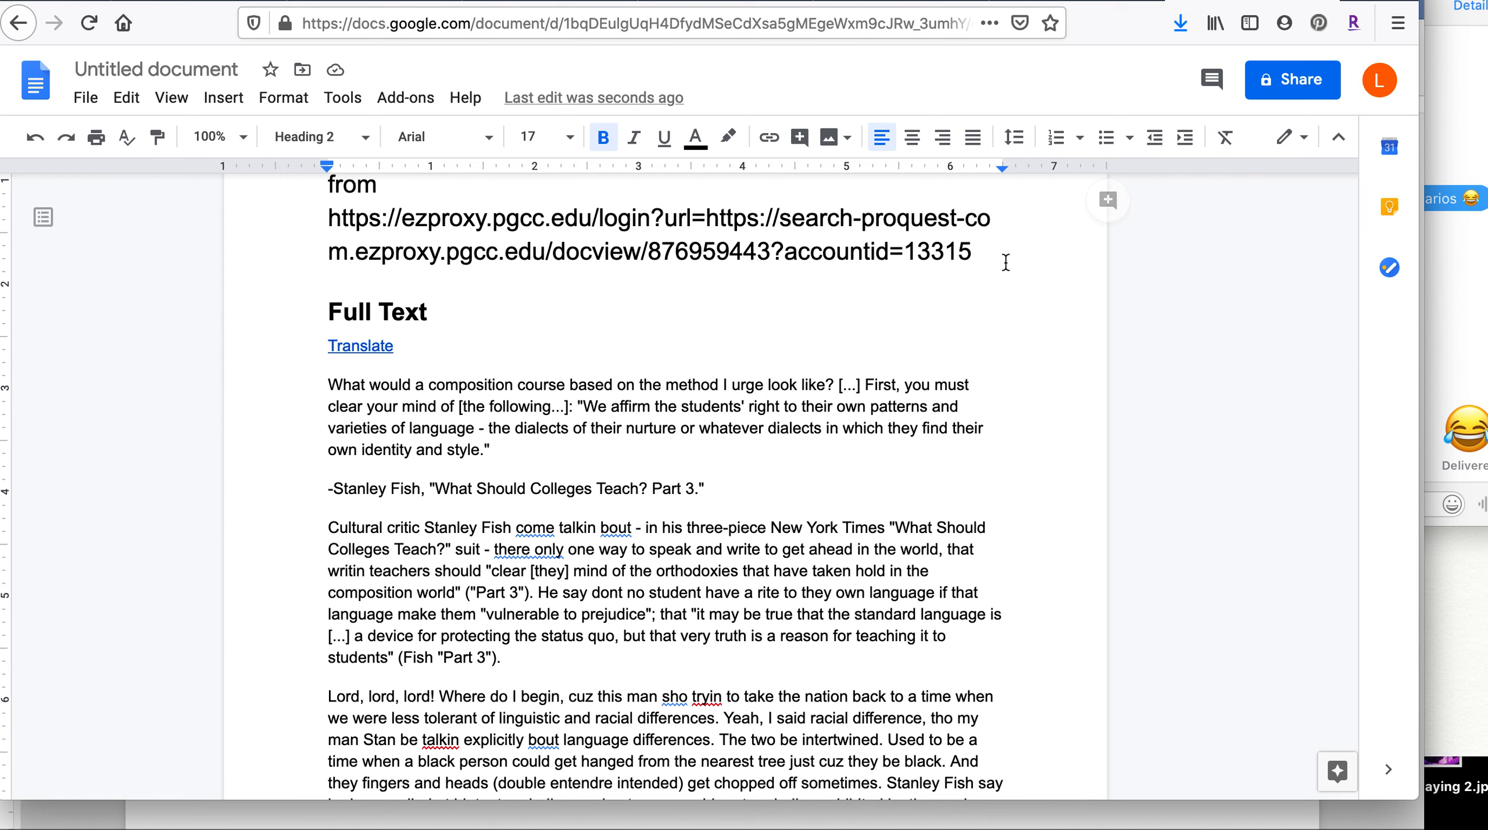
Highlight the passage from "The two be intertwined" to "get chopped off sometimes" in bright green
scroll(1006, 262, down, 1)
scroll(1005, 263, down, 2)
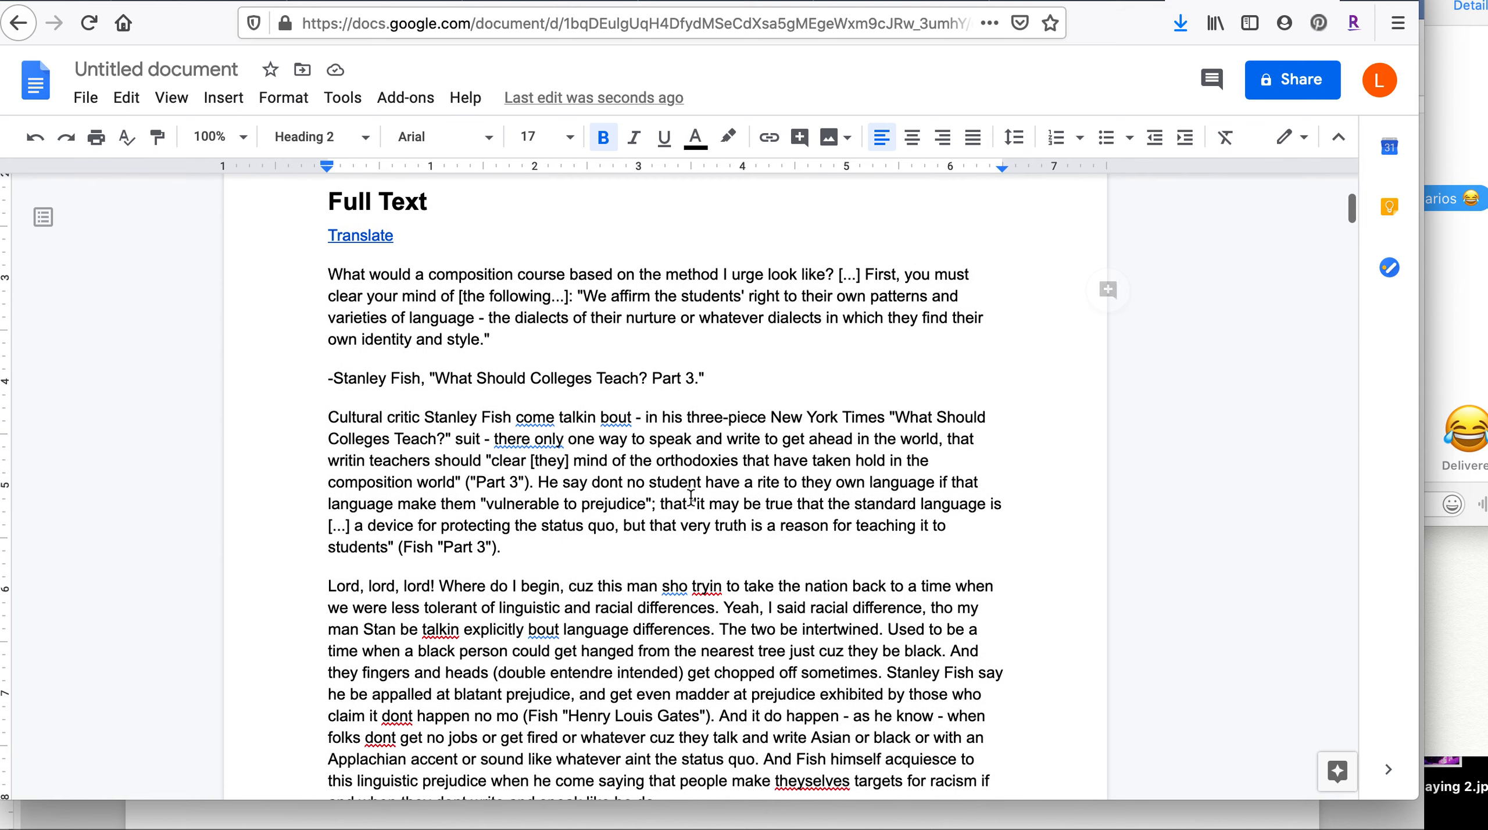
scroll(690, 497, down, 2)
drag(720, 514, 878, 561)
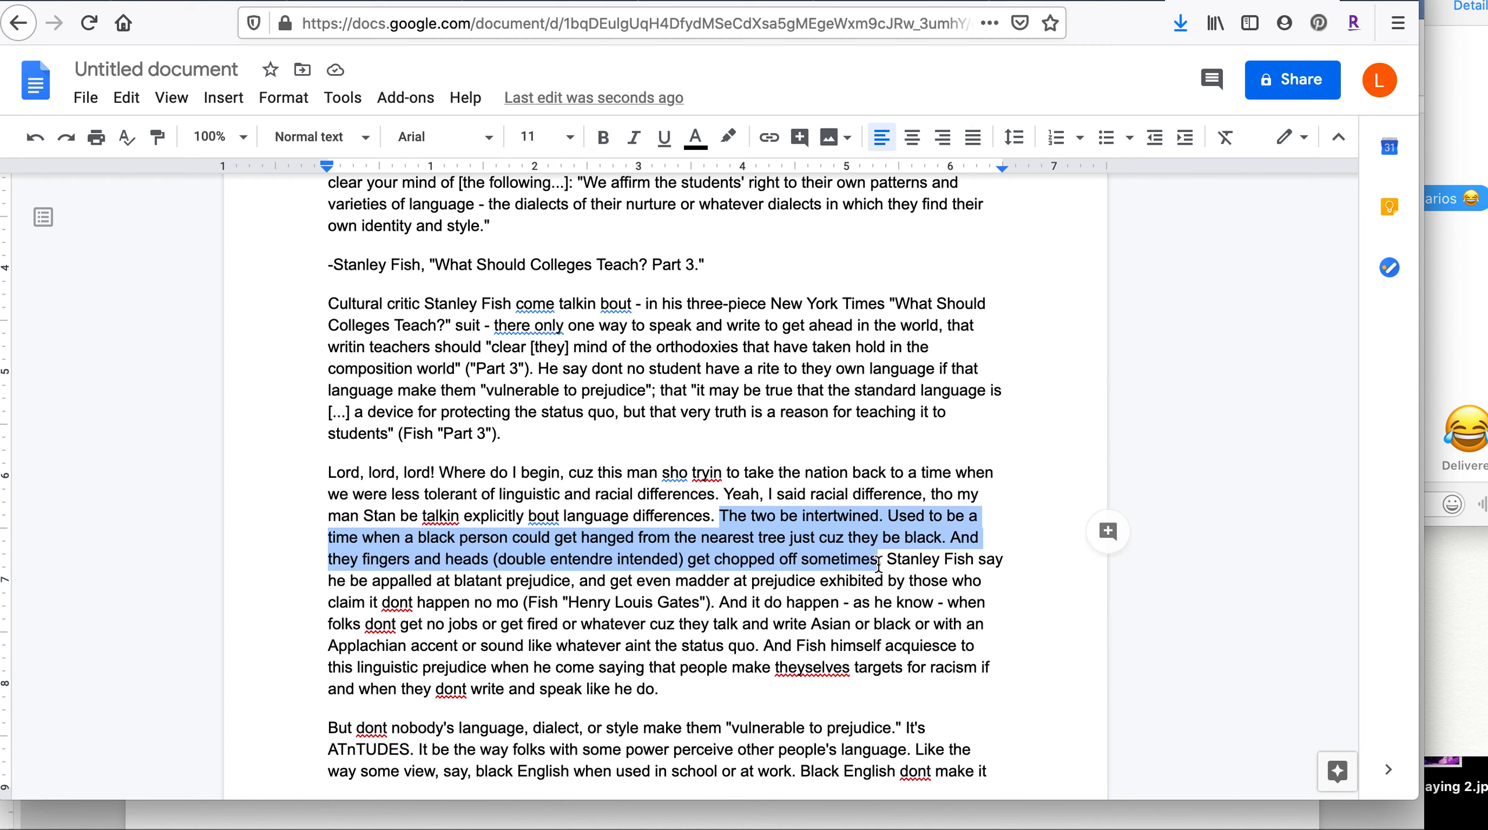
click(729, 137)
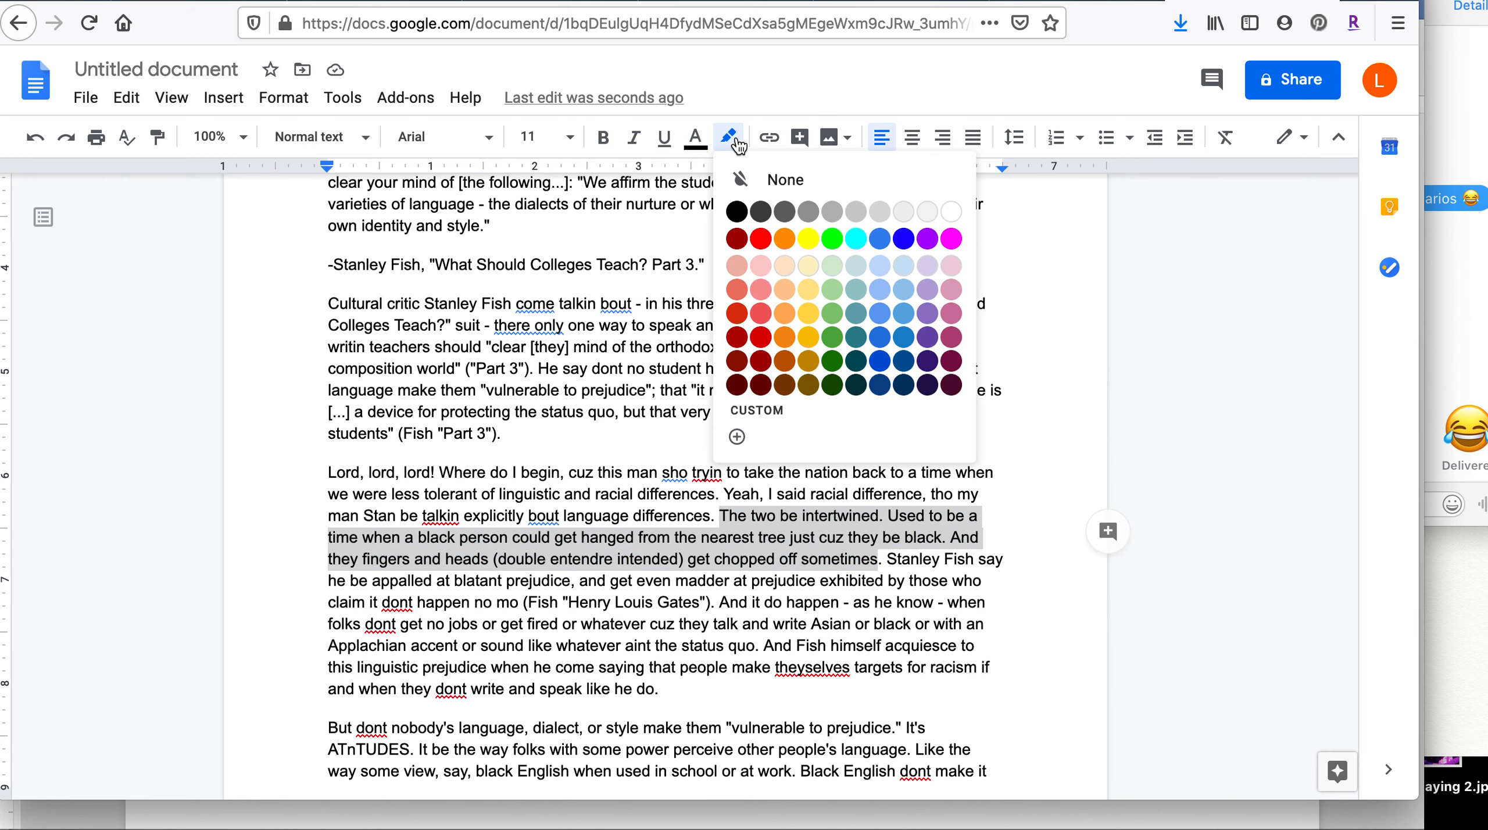
click(832, 242)
click(982, 443)
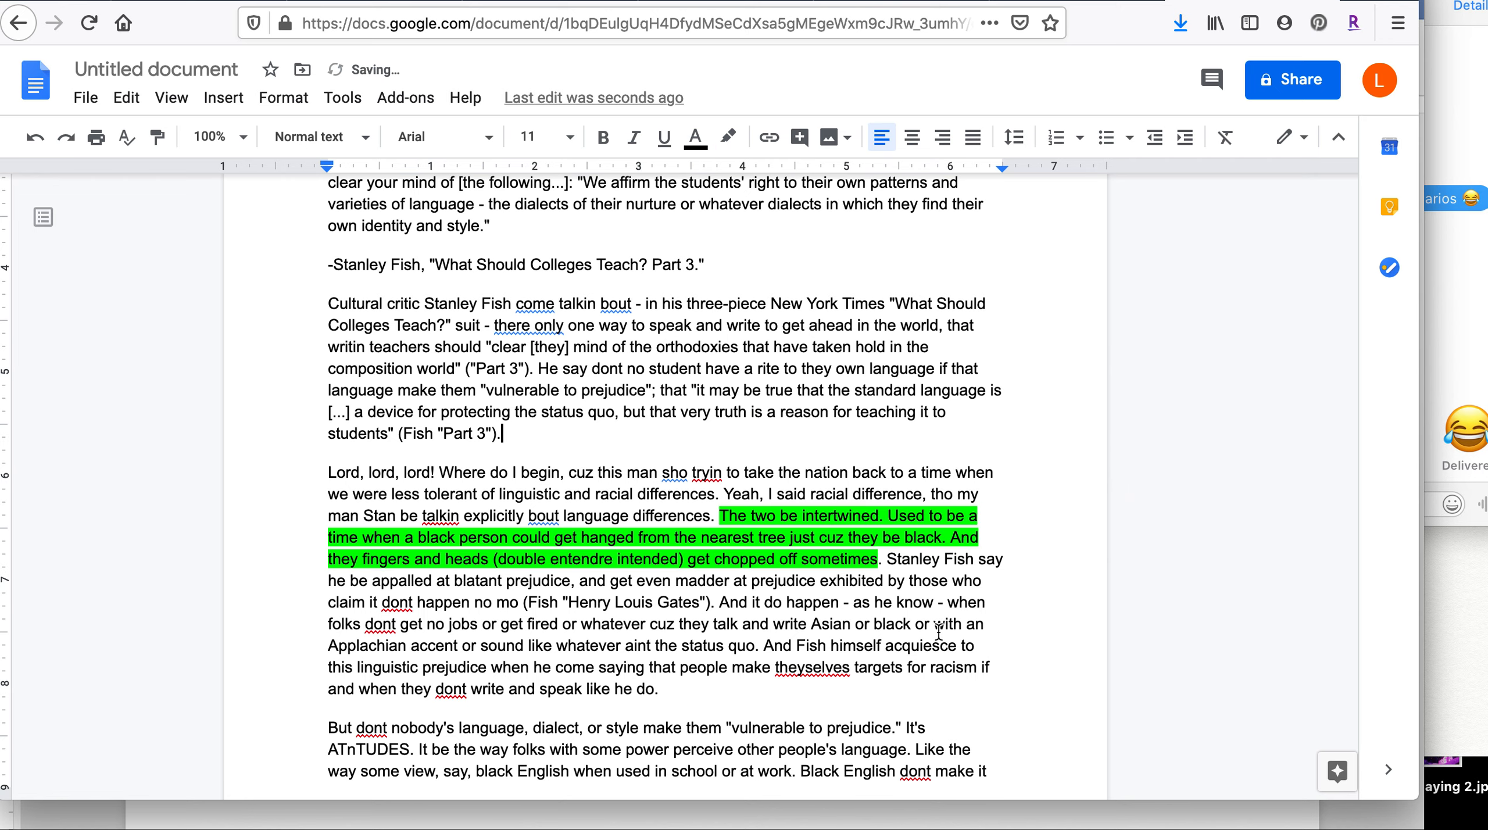
Add the comment "look up this information" to the paragraph's last sentence, about Fish acquiescing to linguistic prejudice
scroll(939, 632, down, 2)
drag(774, 562, 1014, 608)
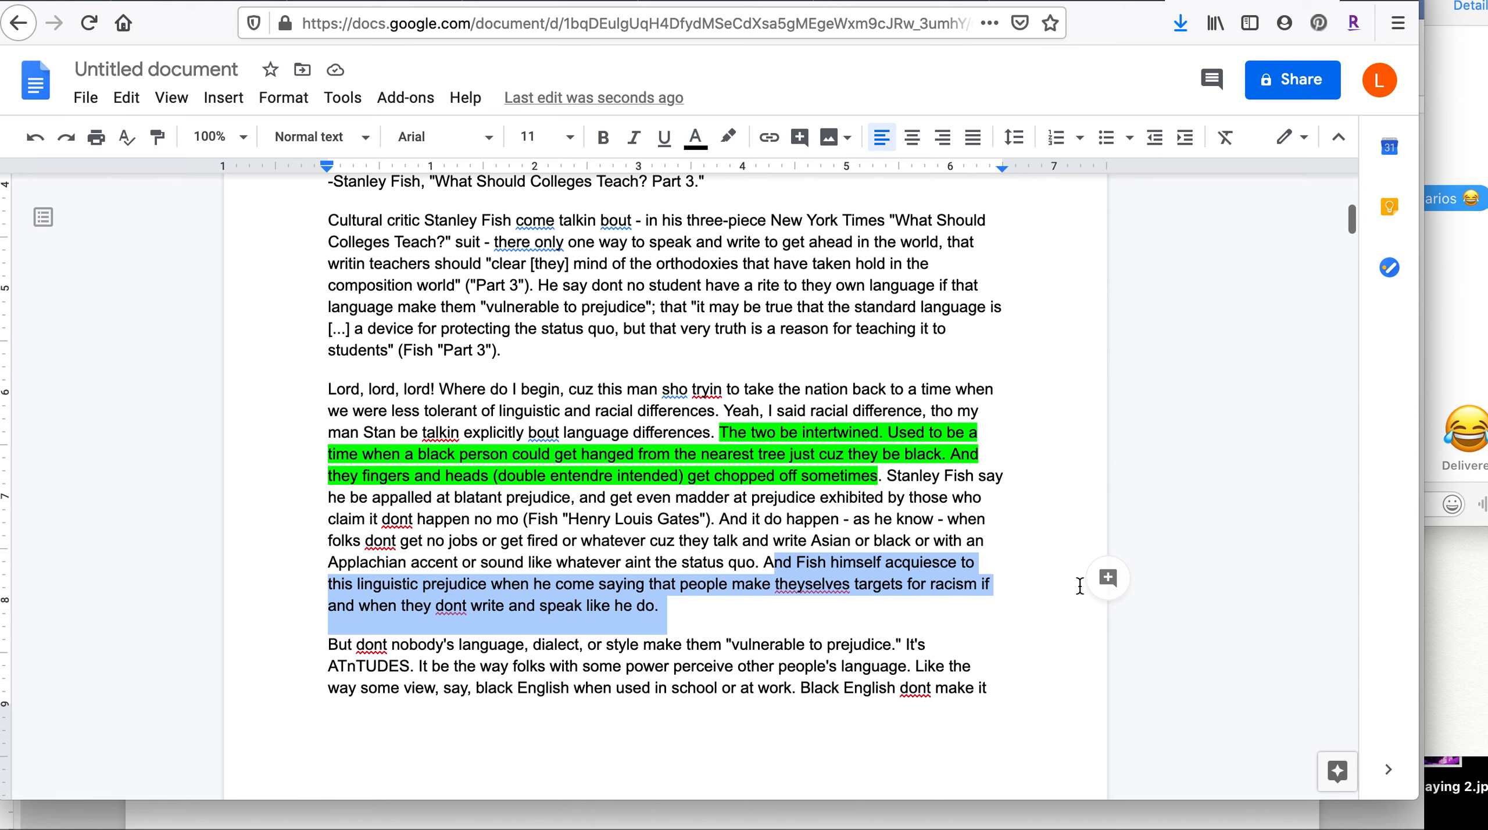
click(1107, 582)
text(look u)
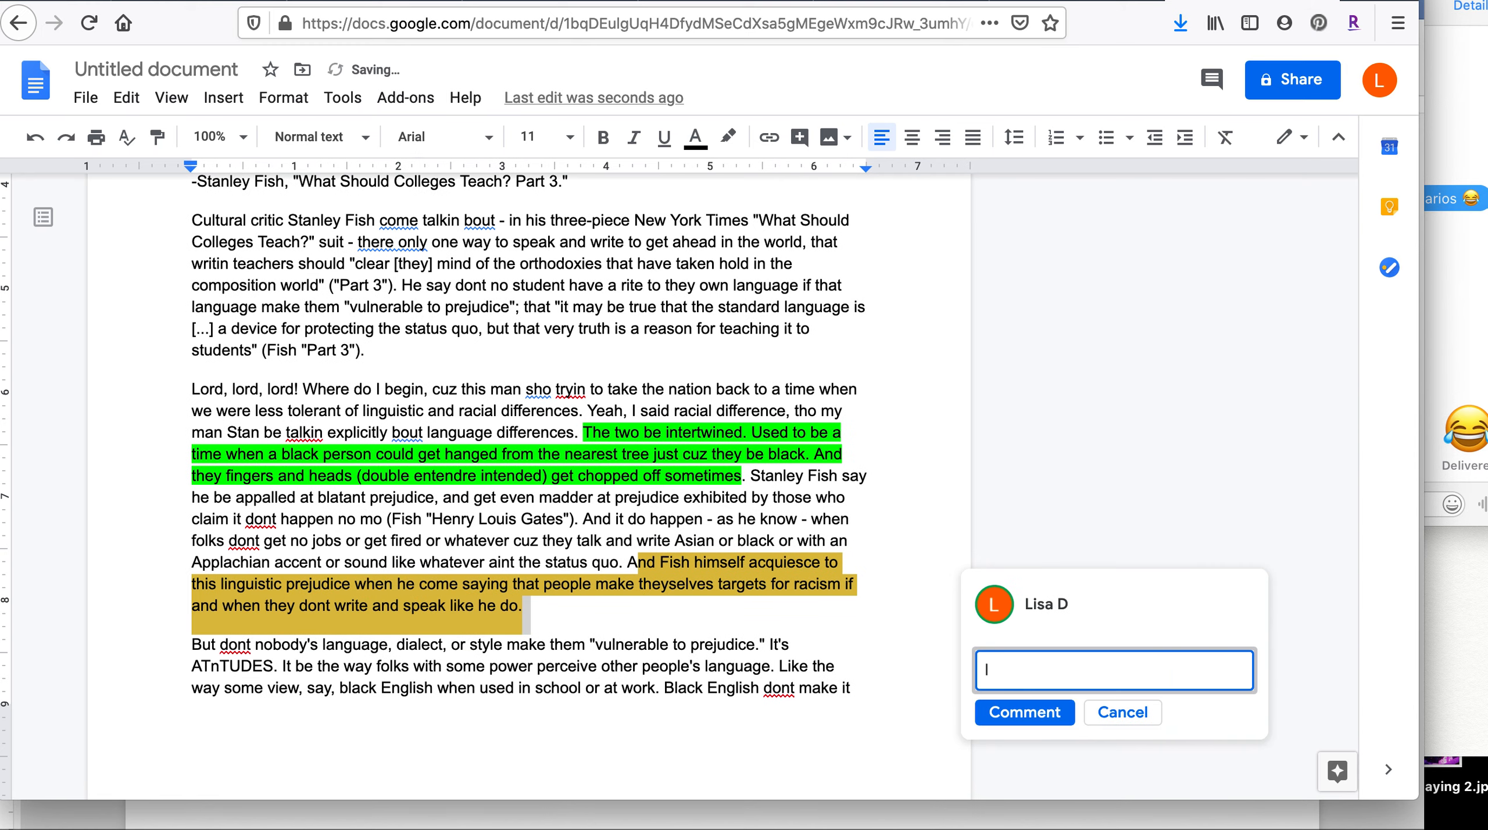
text(p this information)
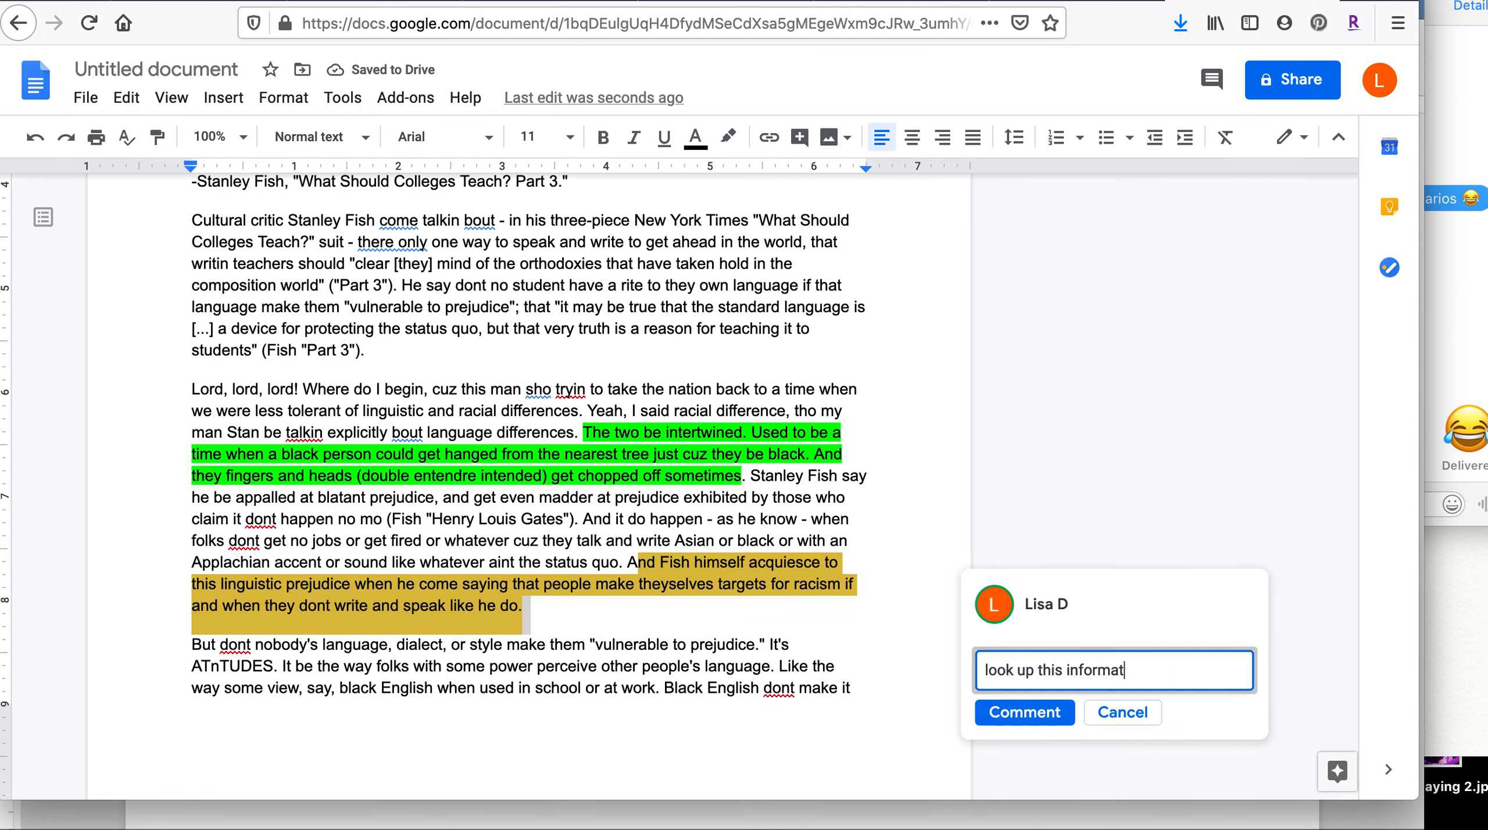
click(1046, 723)
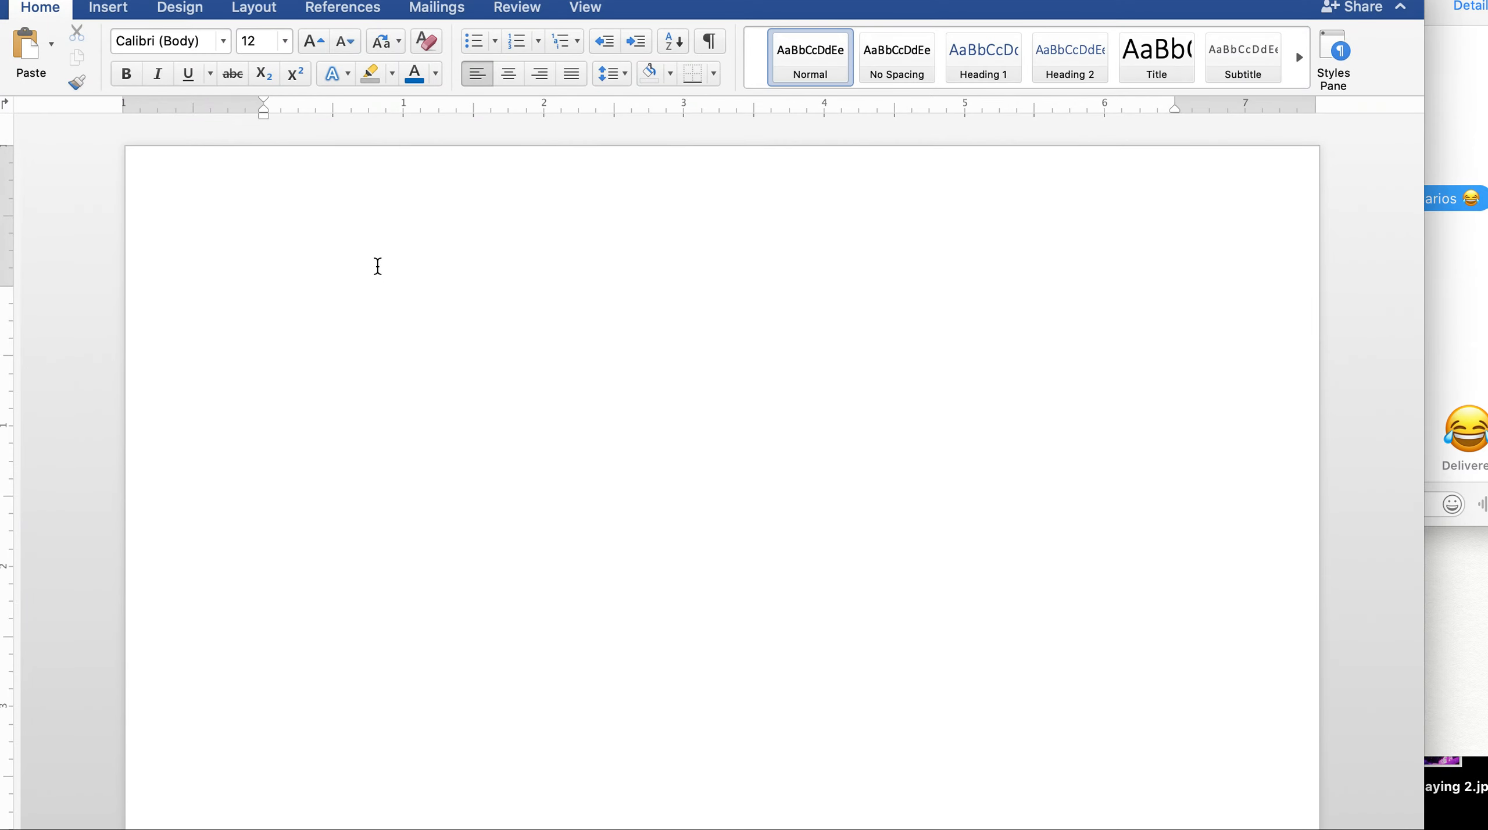
Switch to the blank Word document and paste the article's APA citation into it
key(ctrl+Up)
click(759, 432)
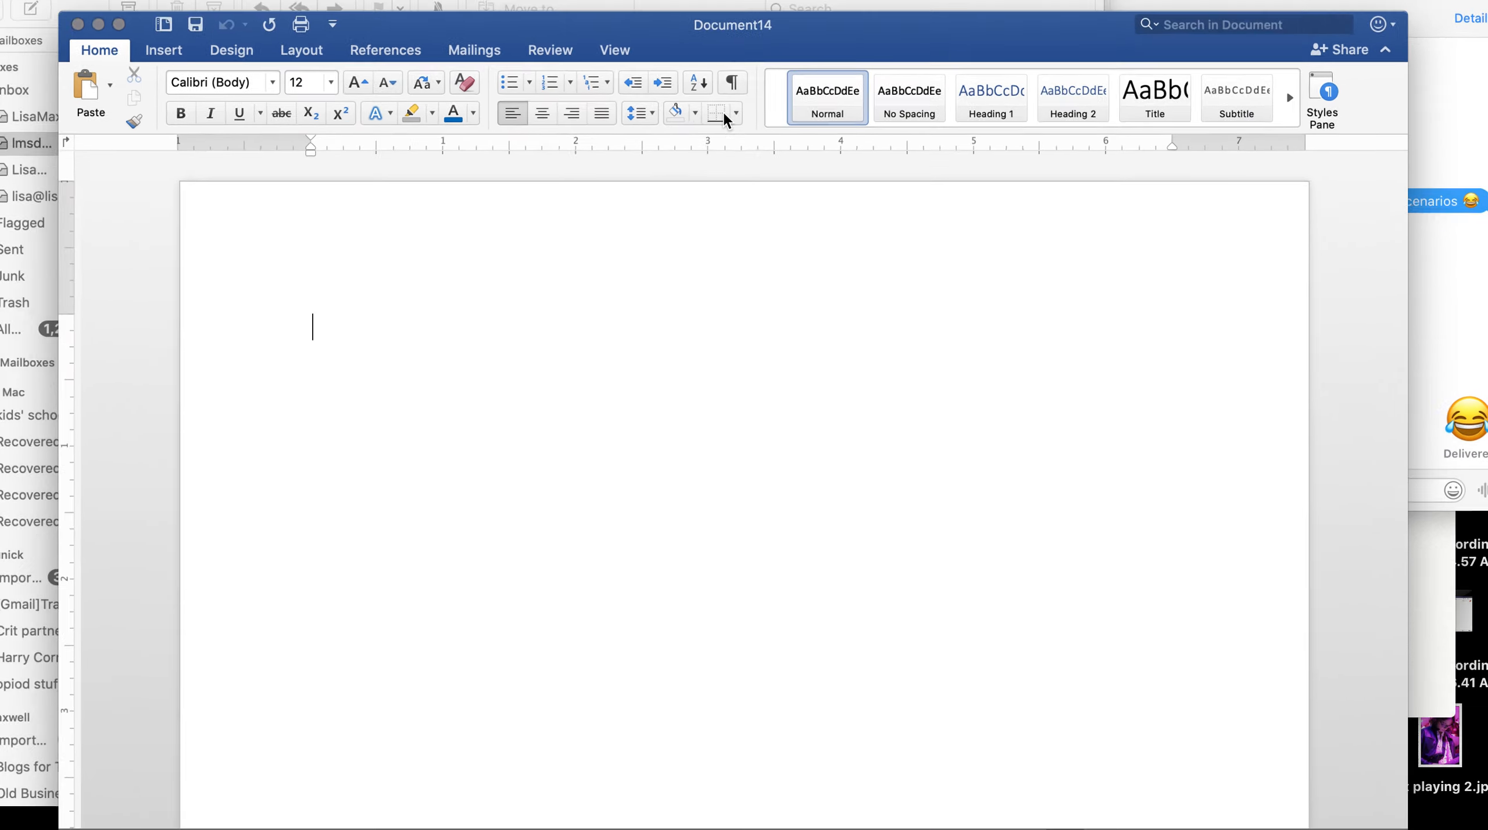
key(ctrl+Up)
click(901, 587)
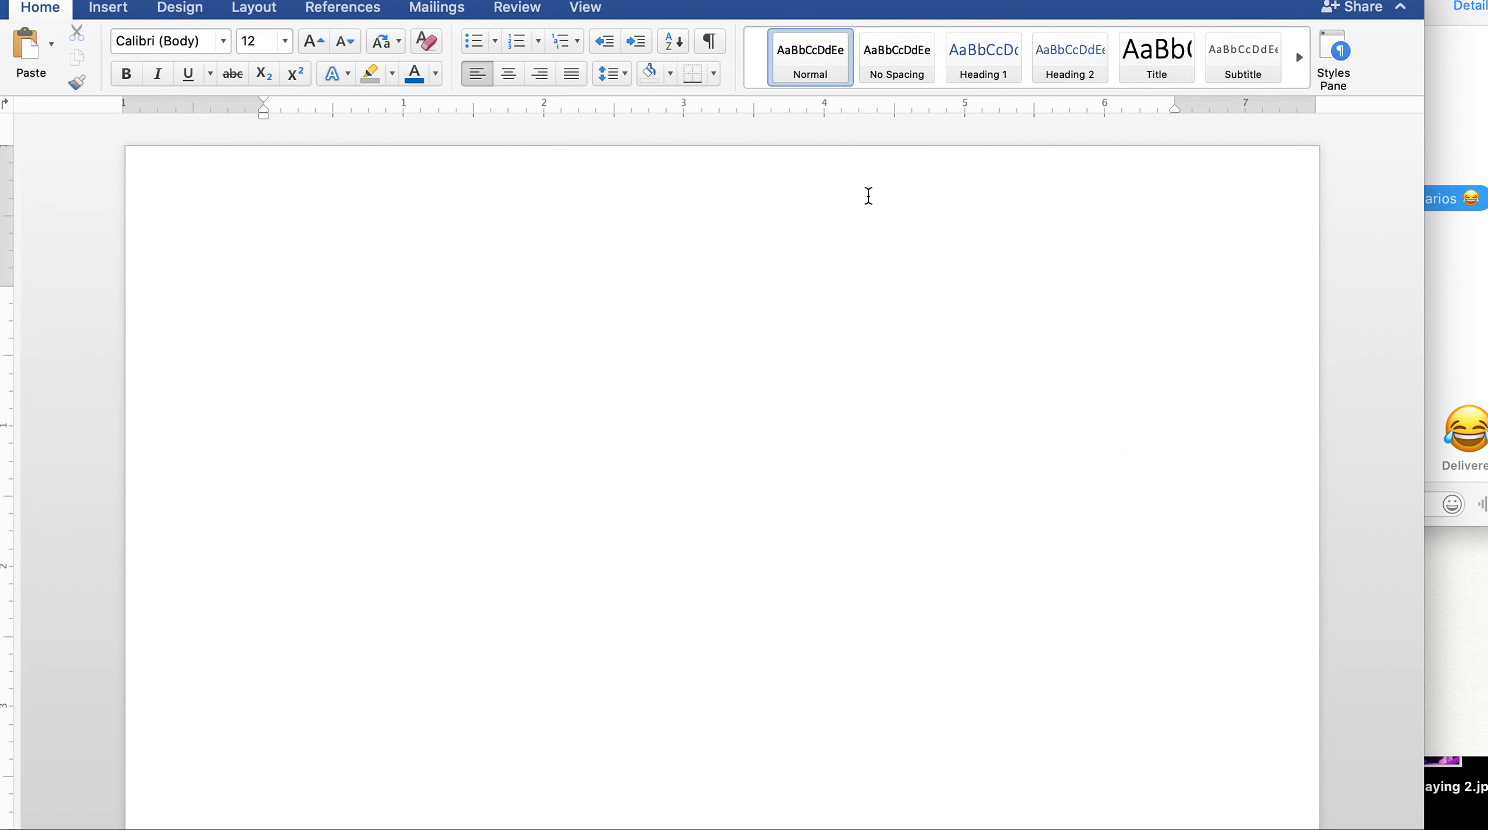
key(super+v)
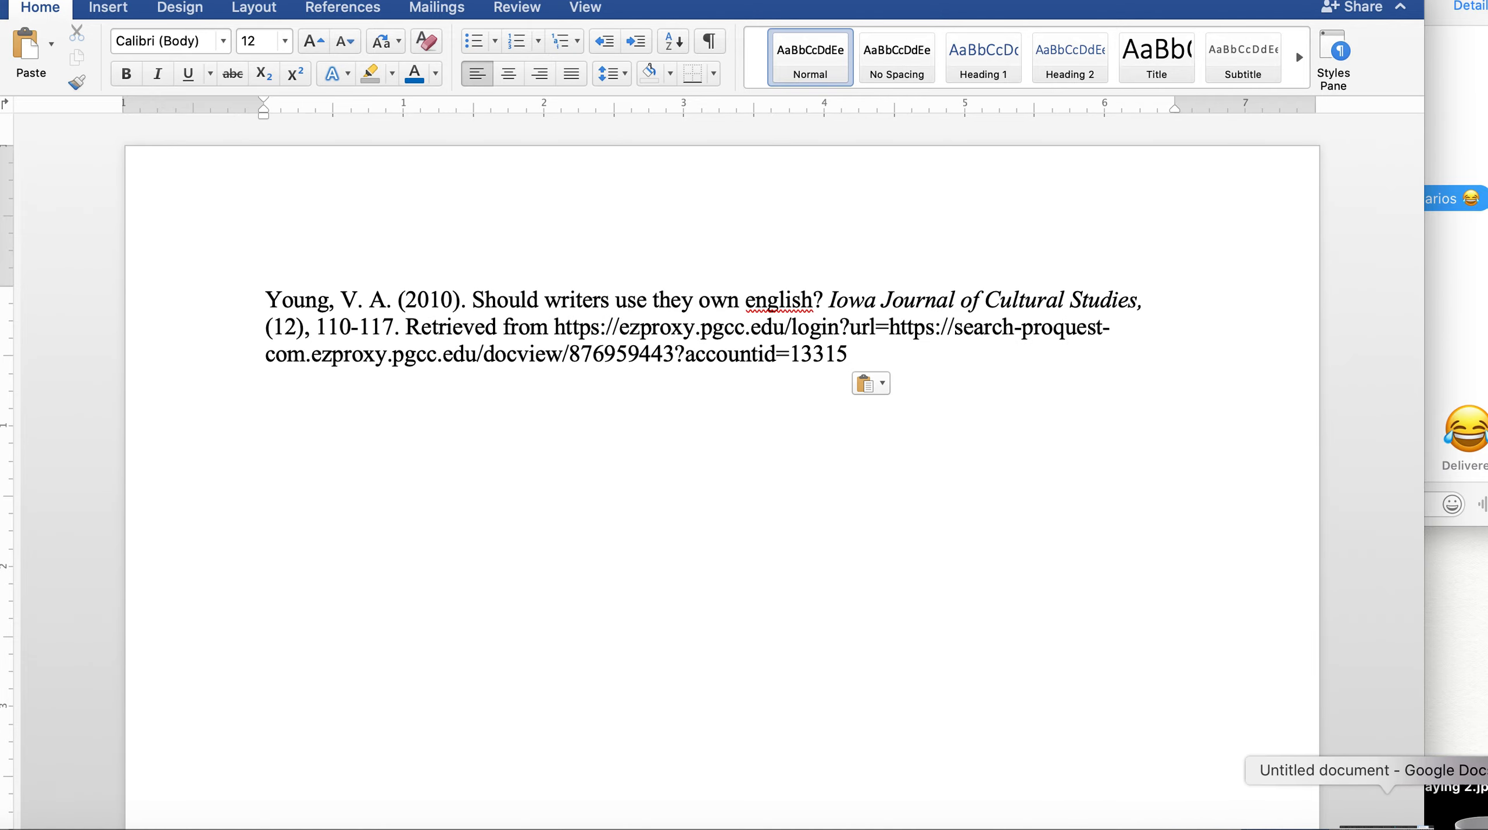
Go back to the annotated Google Docs document and from there to the article's ProQuest citation dialog
click(1386, 822)
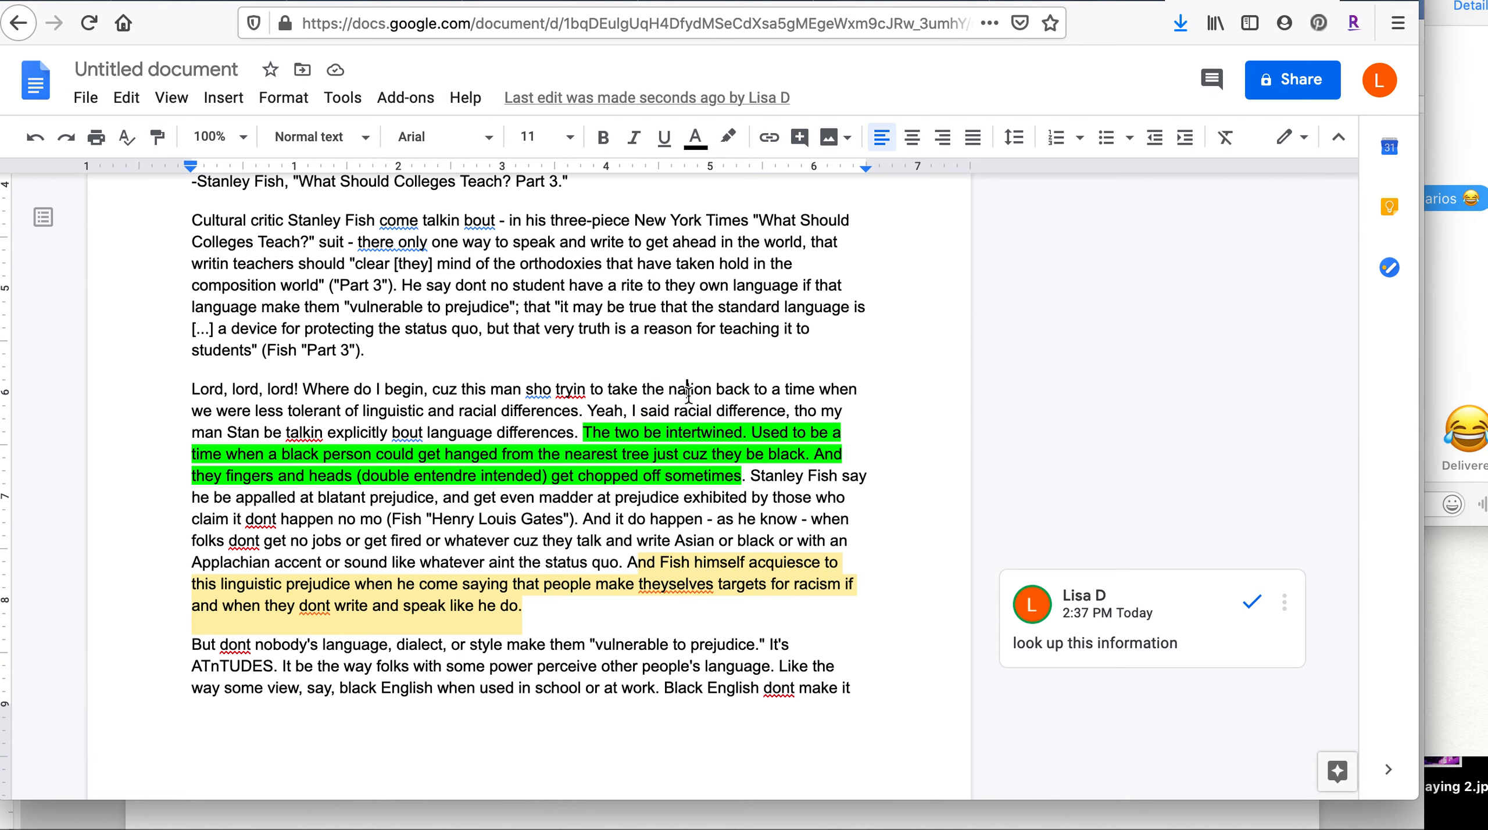
click(688, 391)
key(ctrl+Tab)
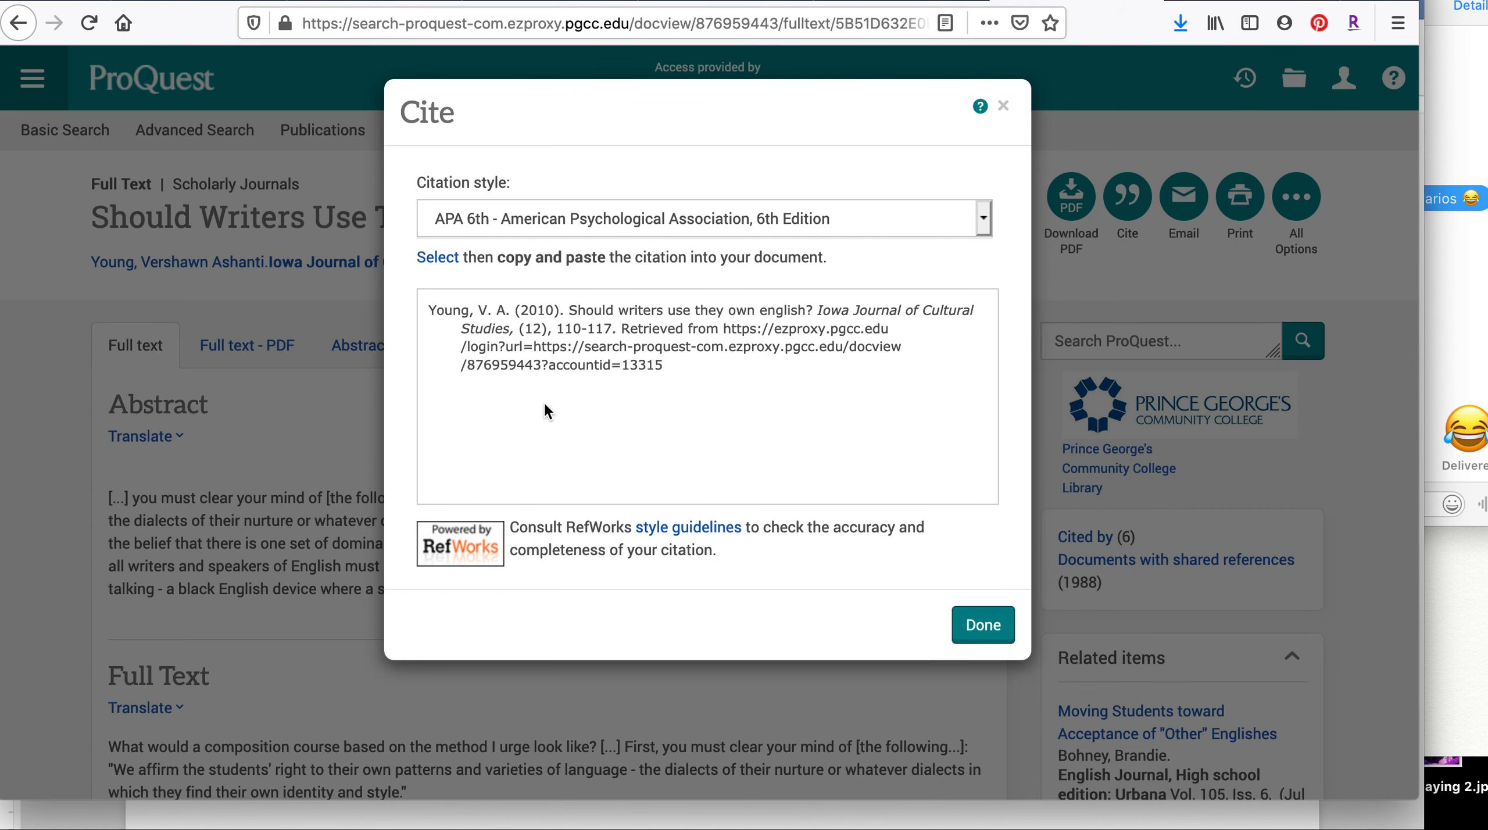
Close the citation dialog and copy the article's full text through the paragraph ending in "remedial training" (A23)
click(982, 625)
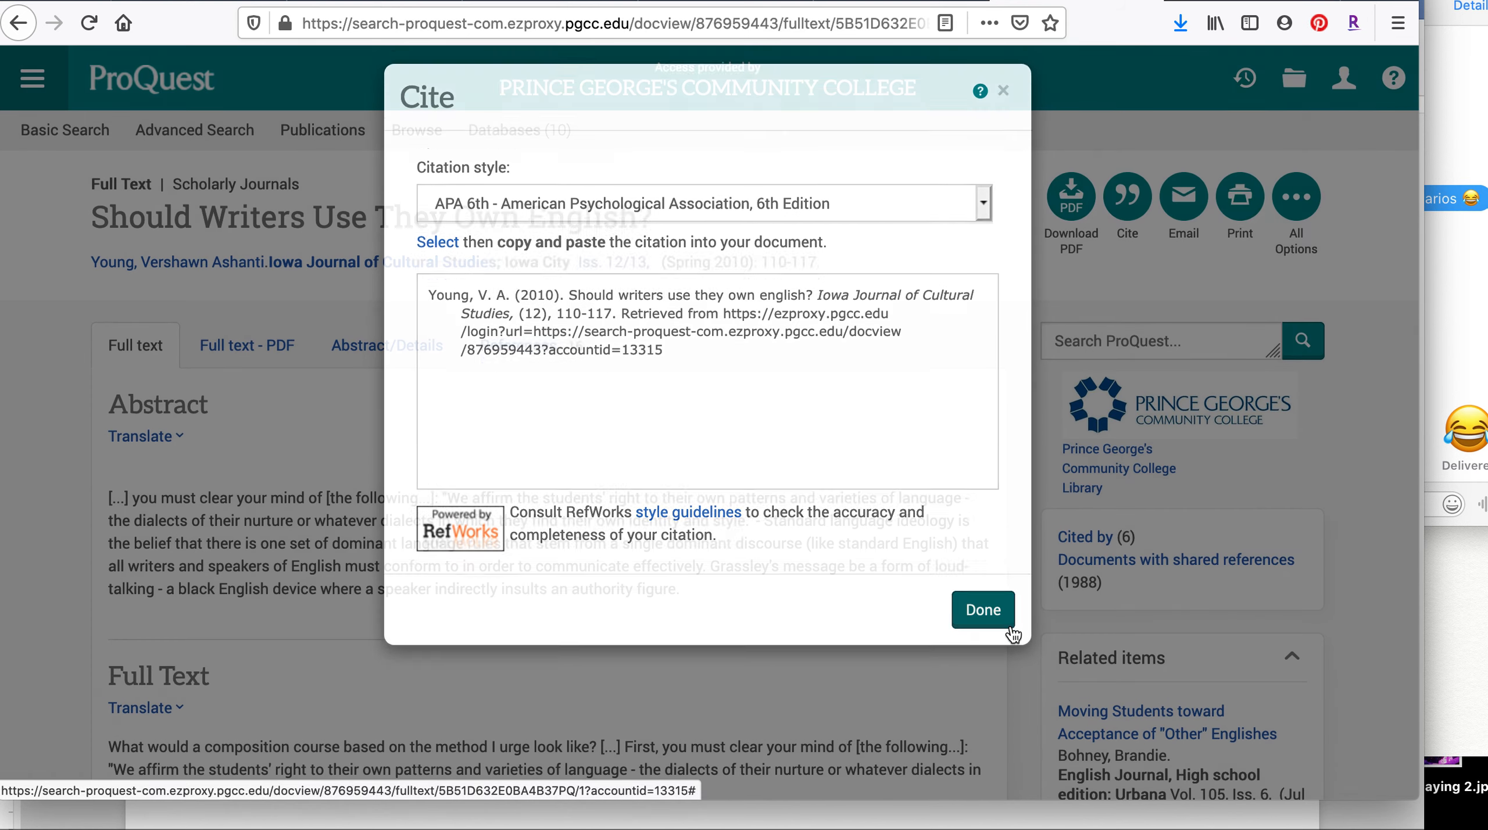
scroll(169, 540, down, 3)
drag(117, 552, 700, 610)
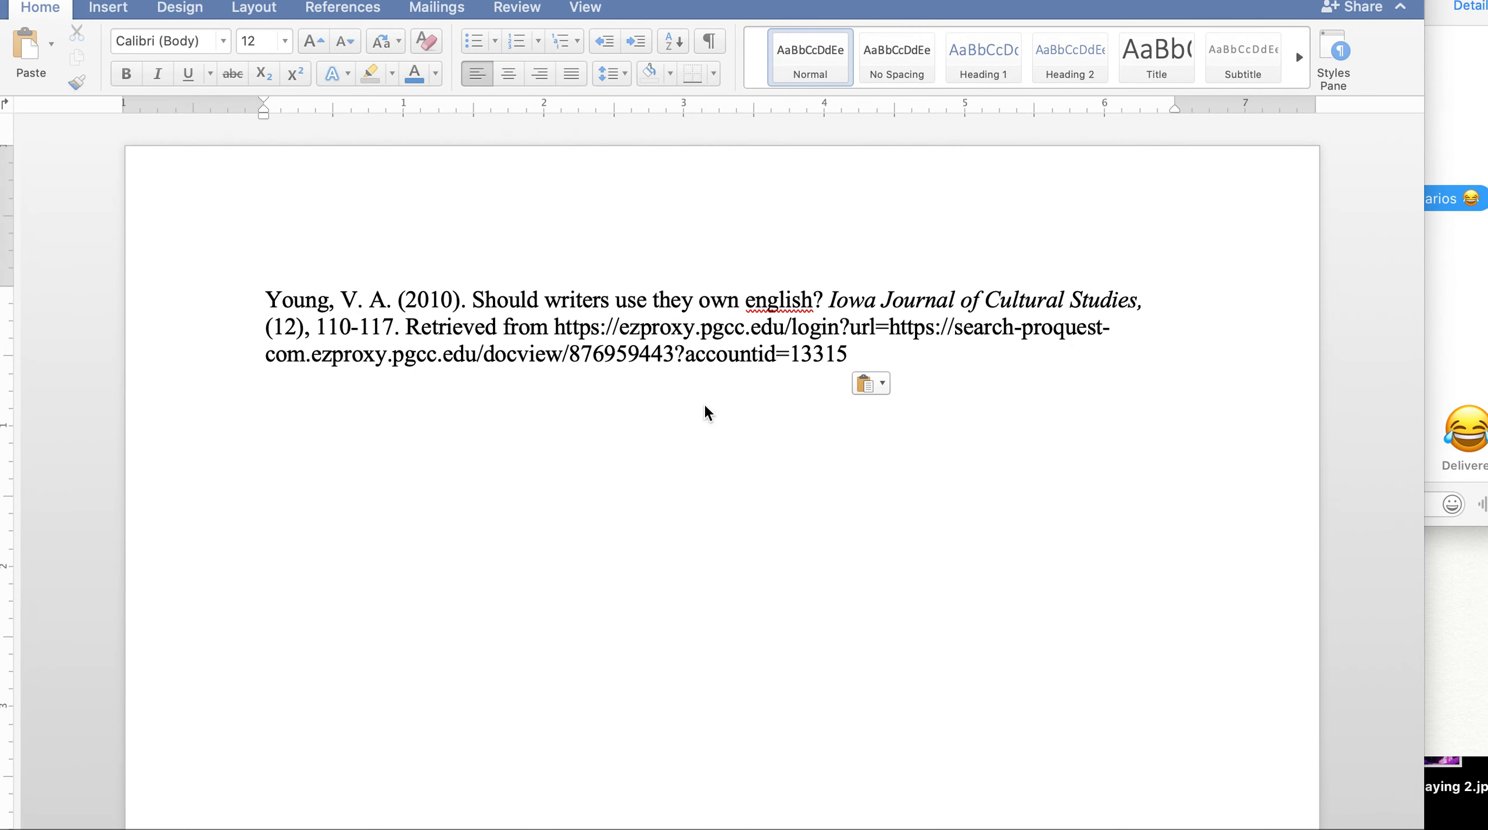
Switch to the Word document and paste the copied article text on a new line below the APA citation
click(936, 407)
key(Return)
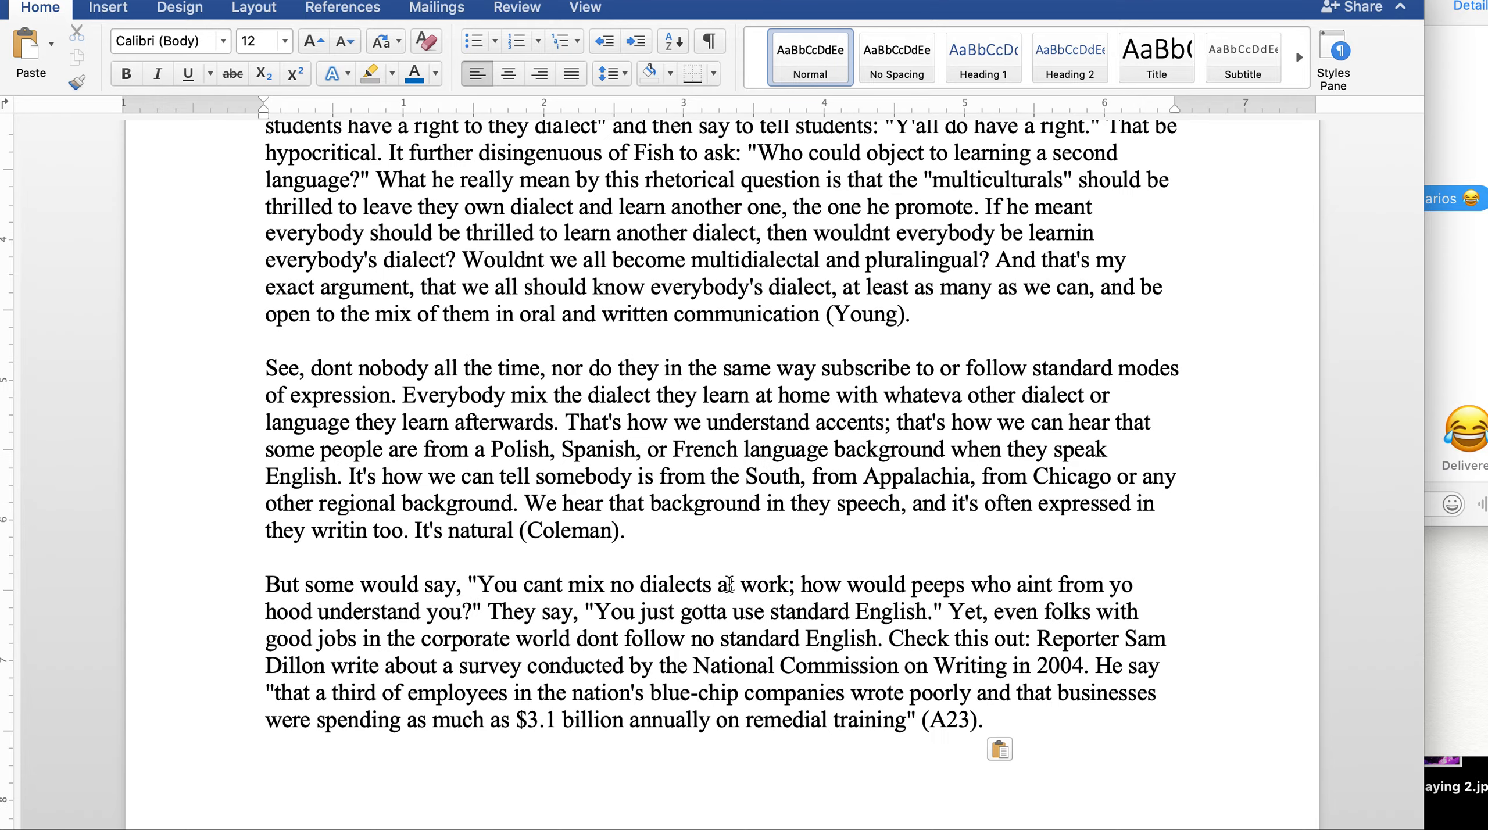
scroll(729, 583, up, 3)
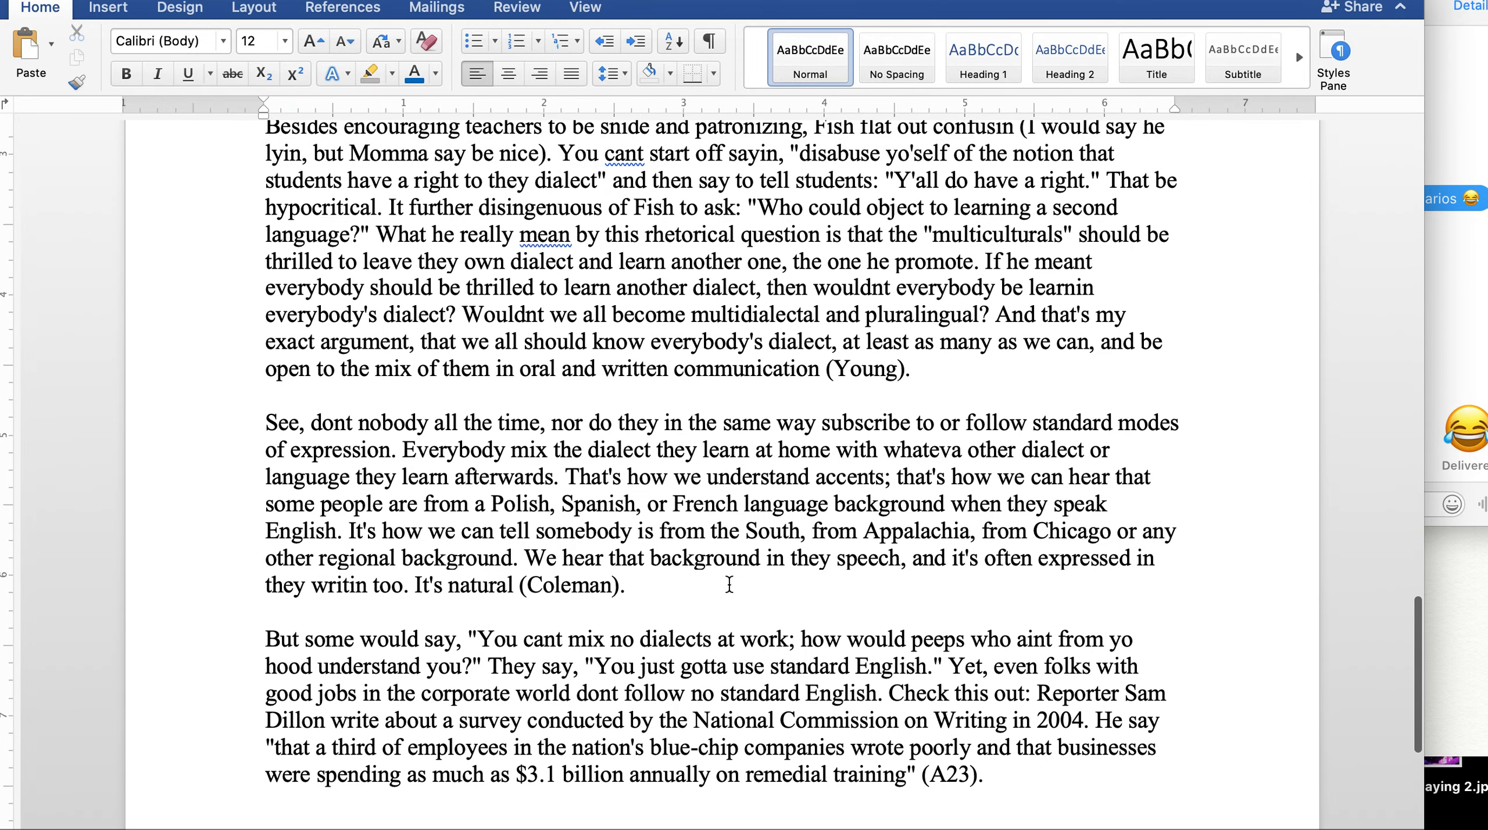
scroll(728, 583, up, 5)
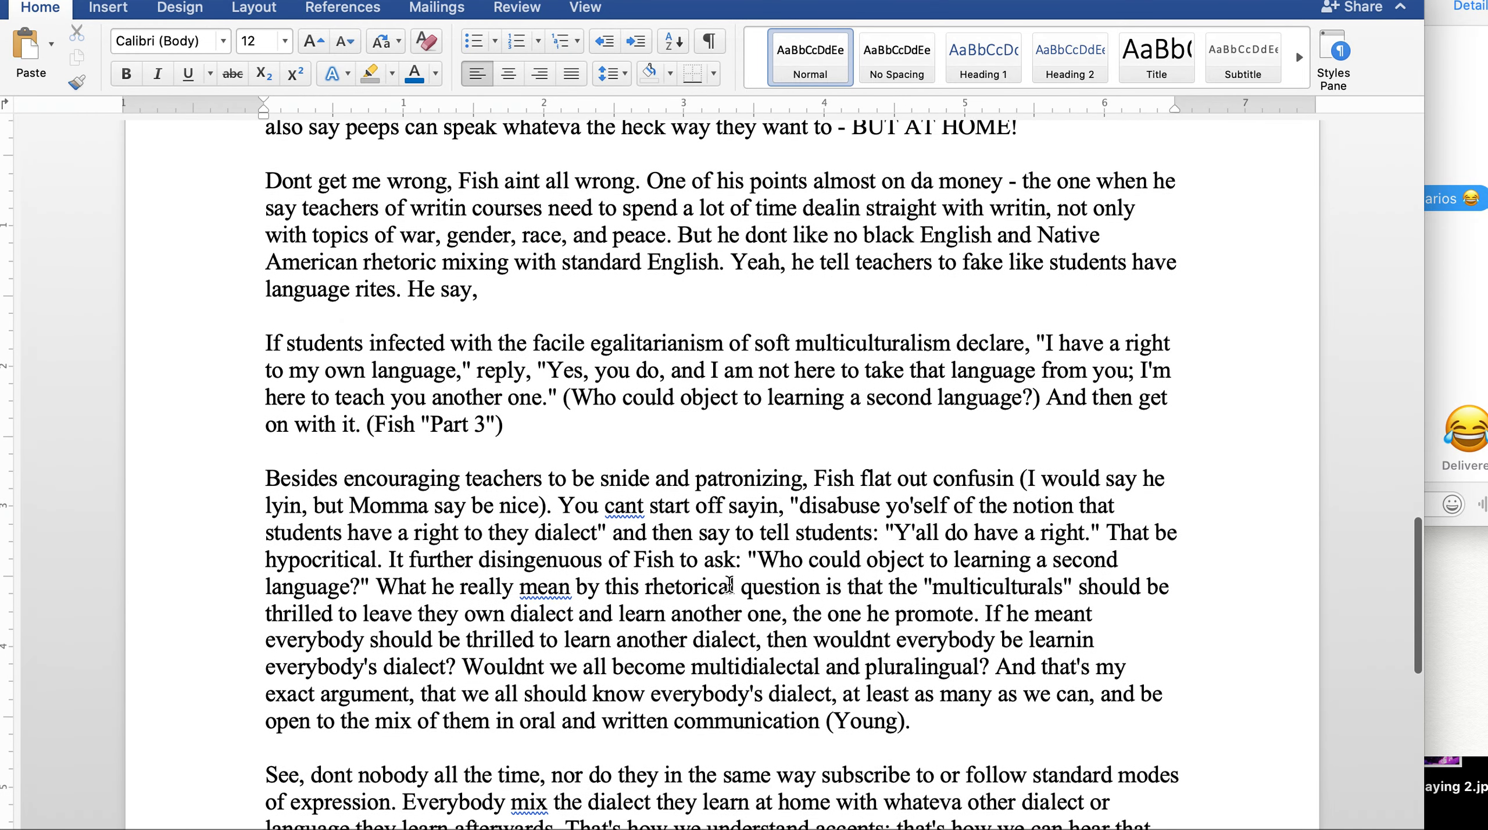
scroll(728, 583, down, 15)
scroll(766, 433, down, 10)
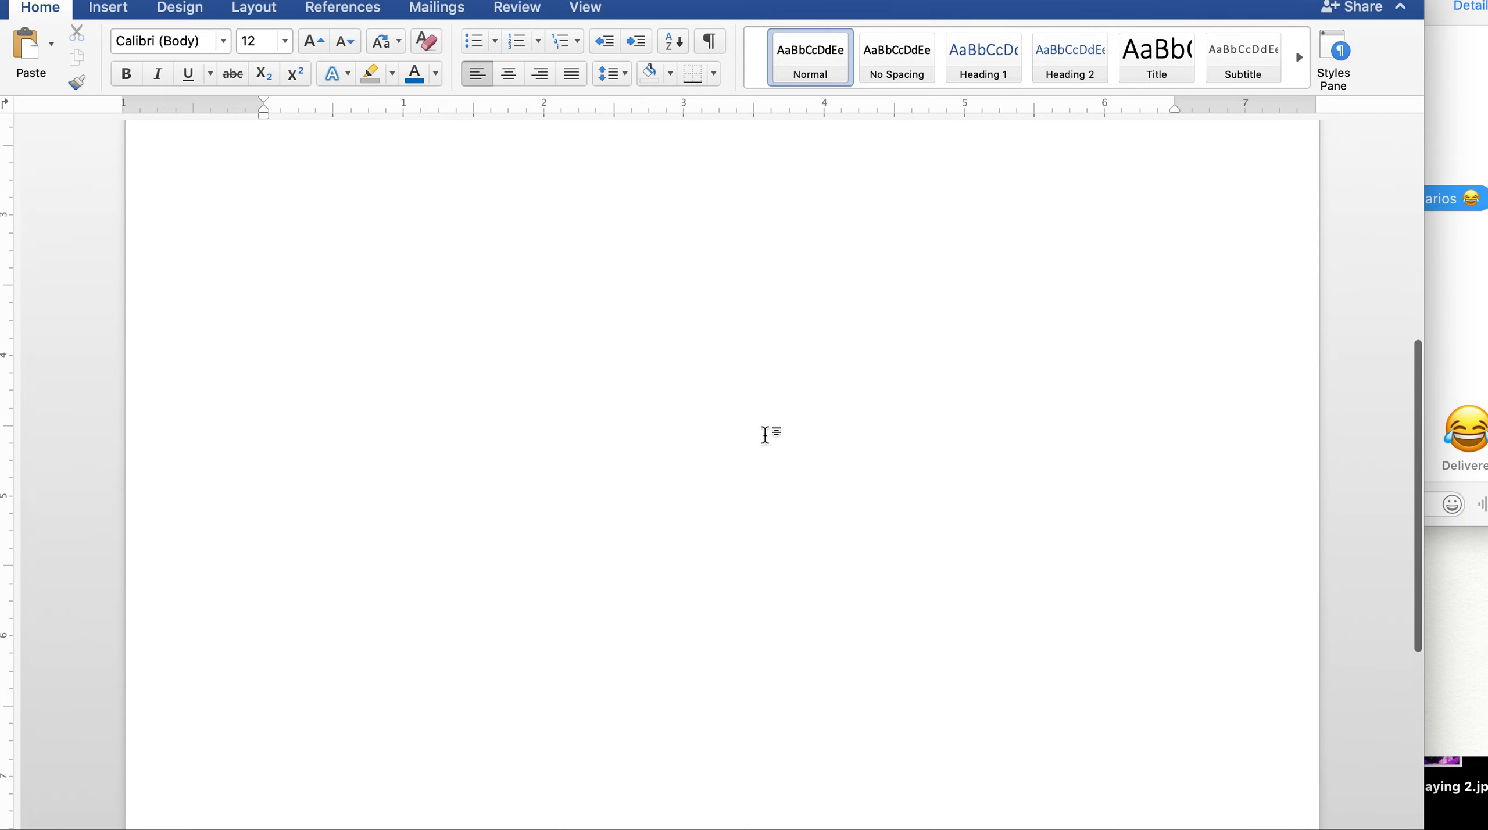
scroll(765, 435, down, 2)
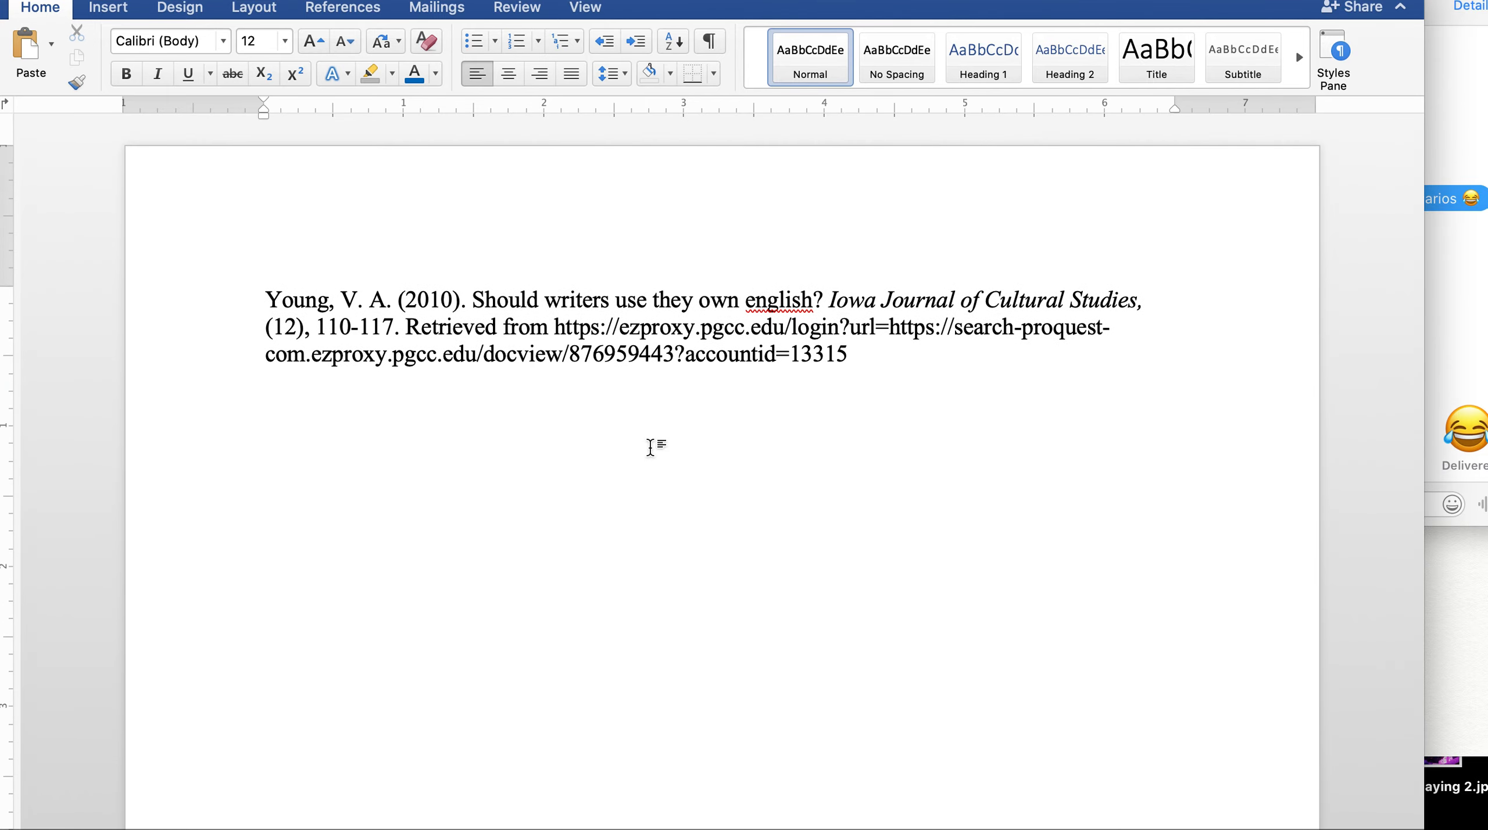
key(cmd+v)
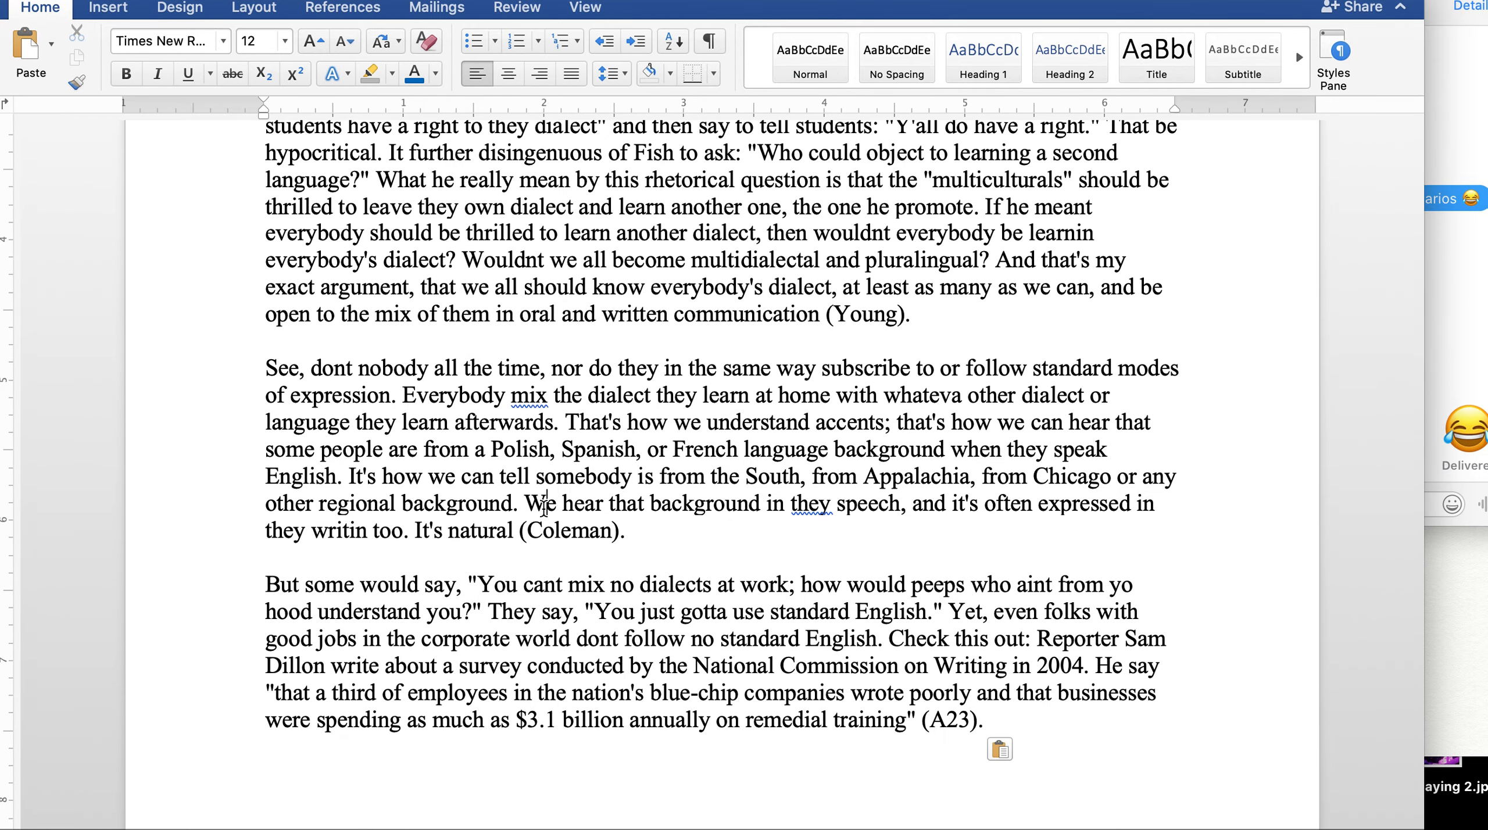
Change the font of the entire document, citation and article text included, to Calibri (Body)
key(cmd+a)
scroll(371, 319, up, 15)
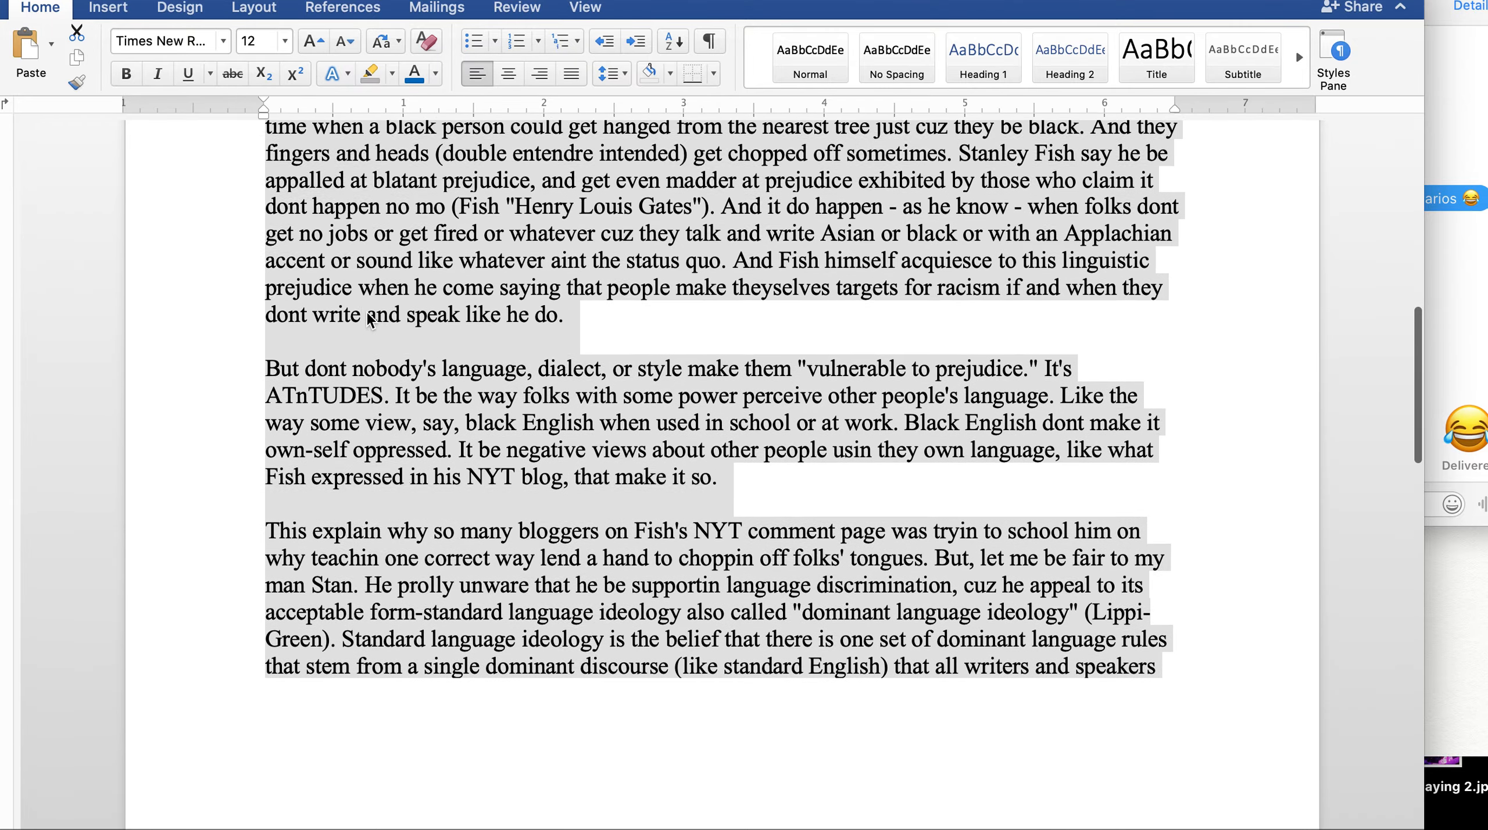
scroll(367, 314, up, 10)
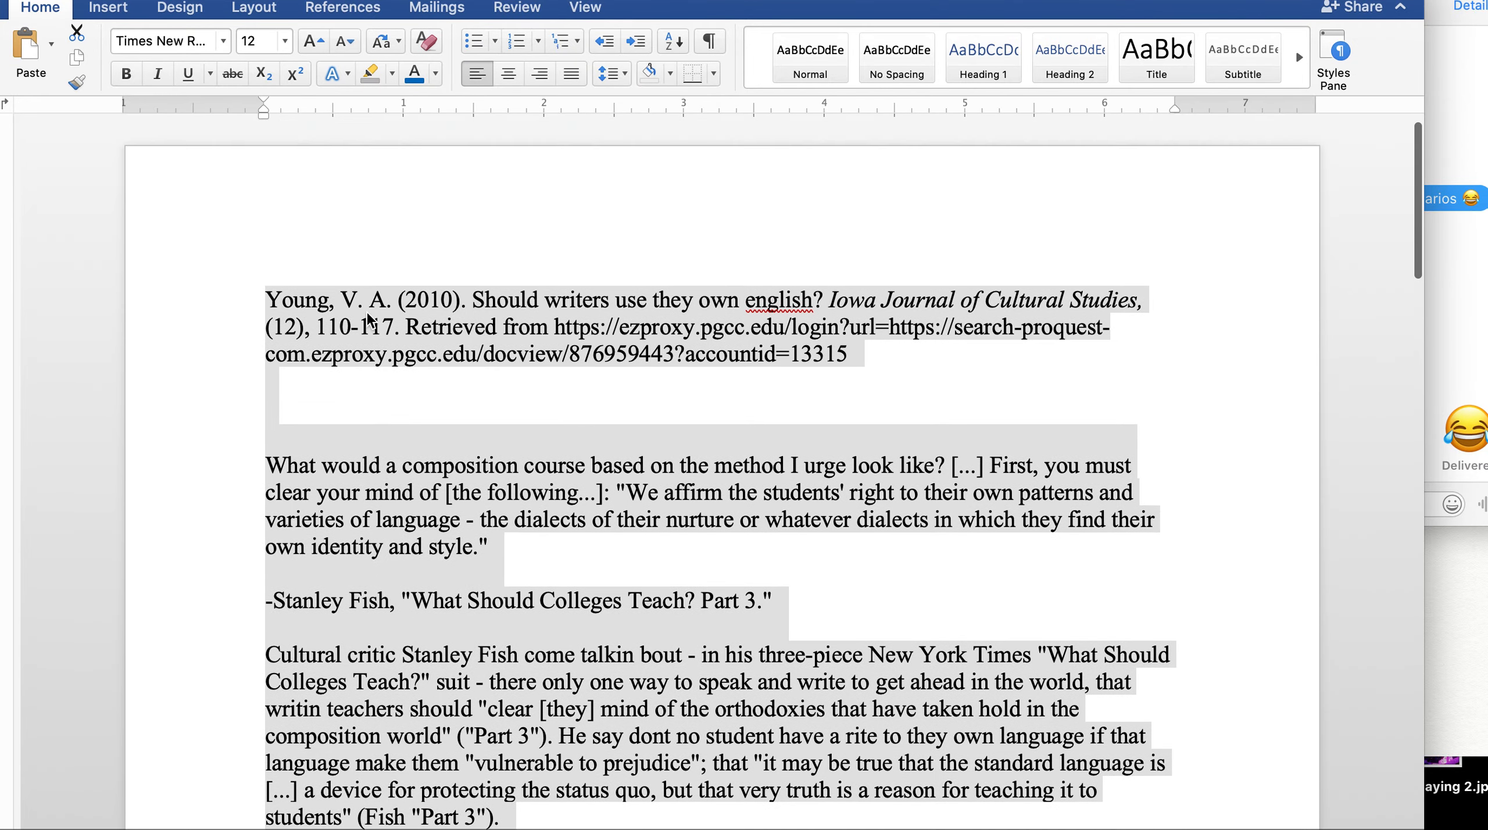
click(222, 43)
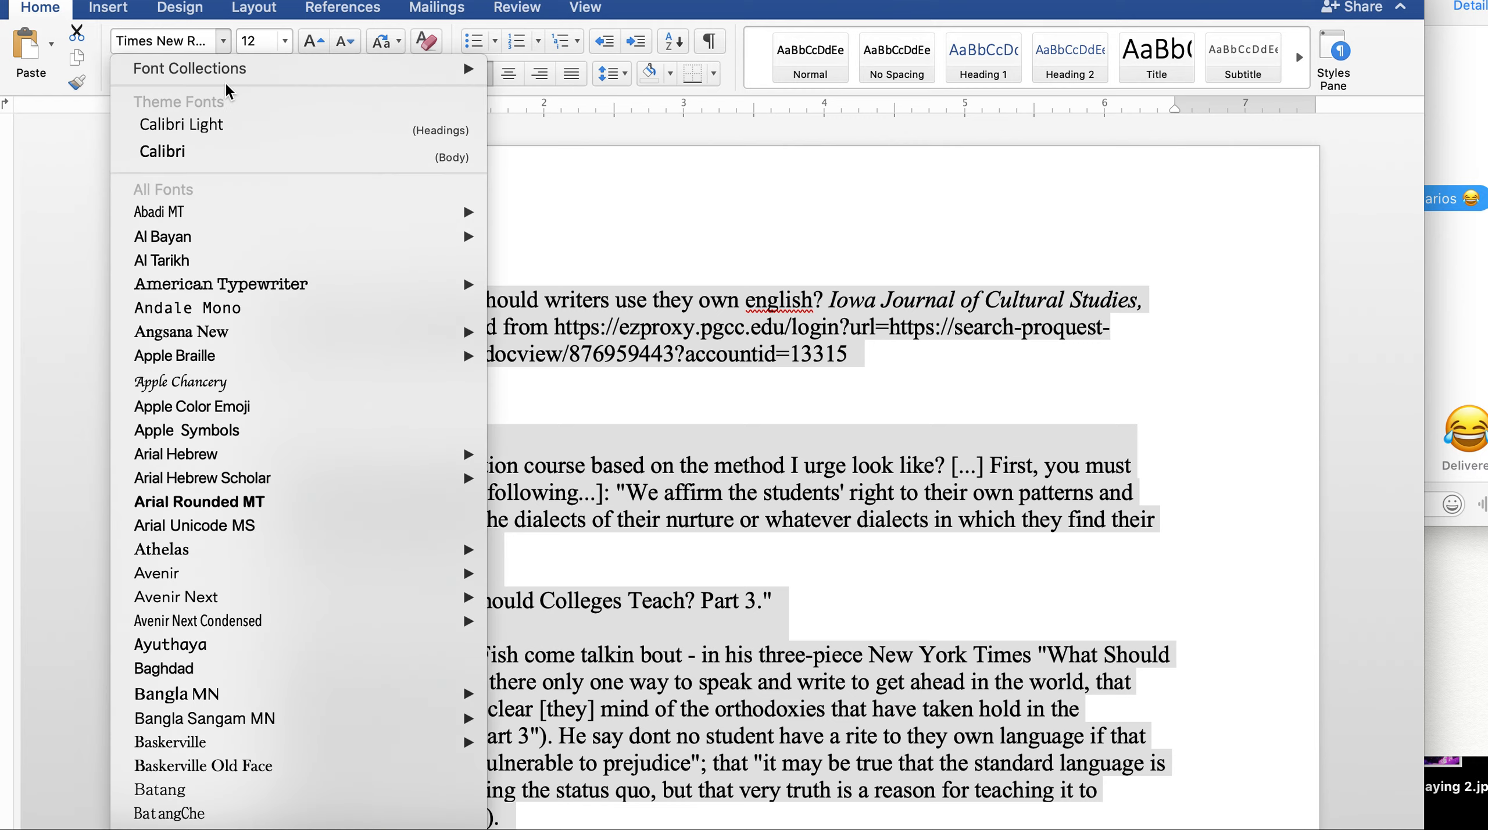
click(211, 151)
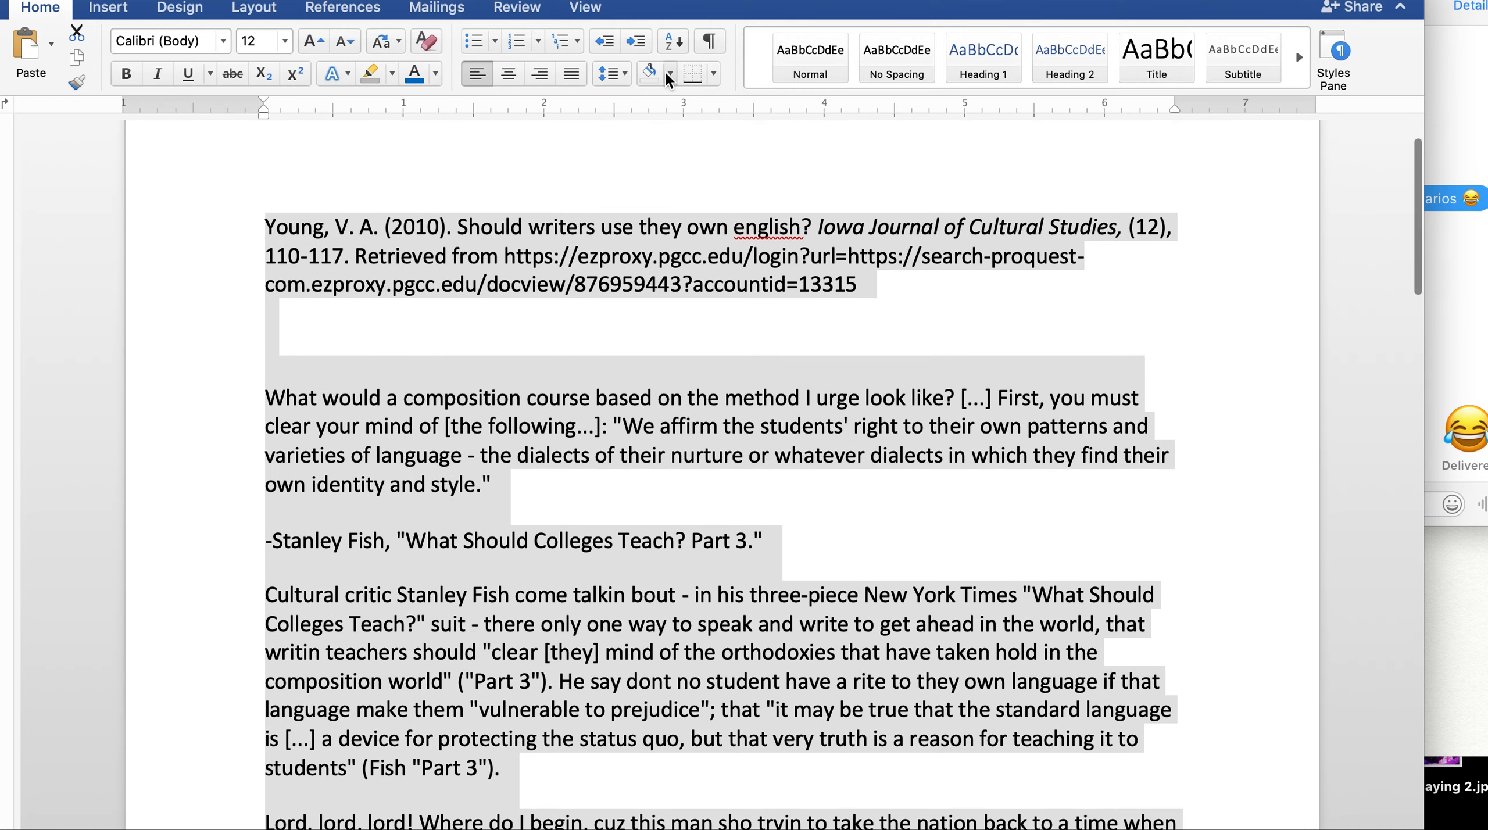
Set the line spacing of the entire document to 1.15
click(619, 74)
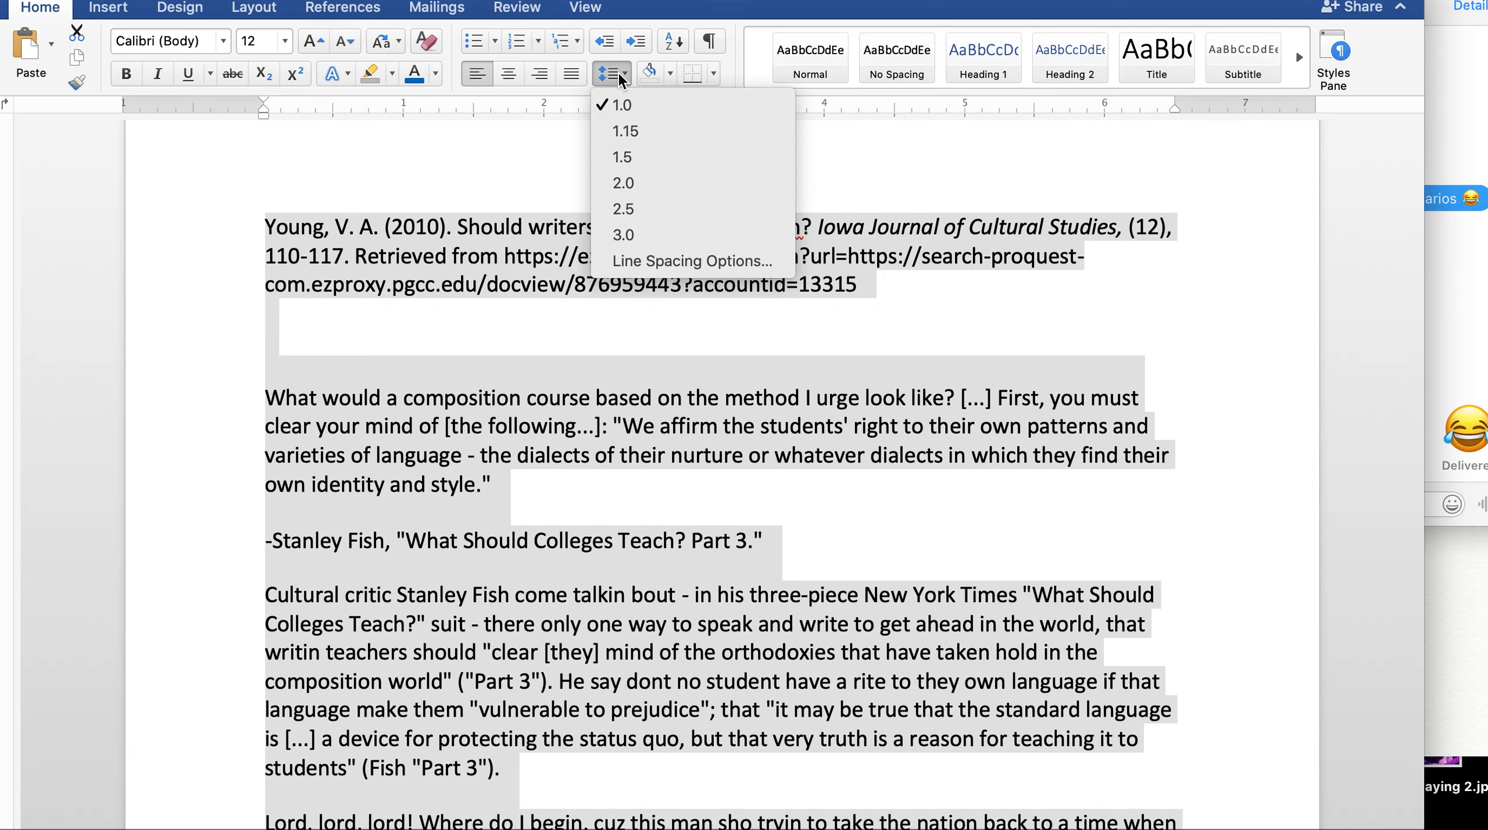
click(625, 131)
click(659, 430)
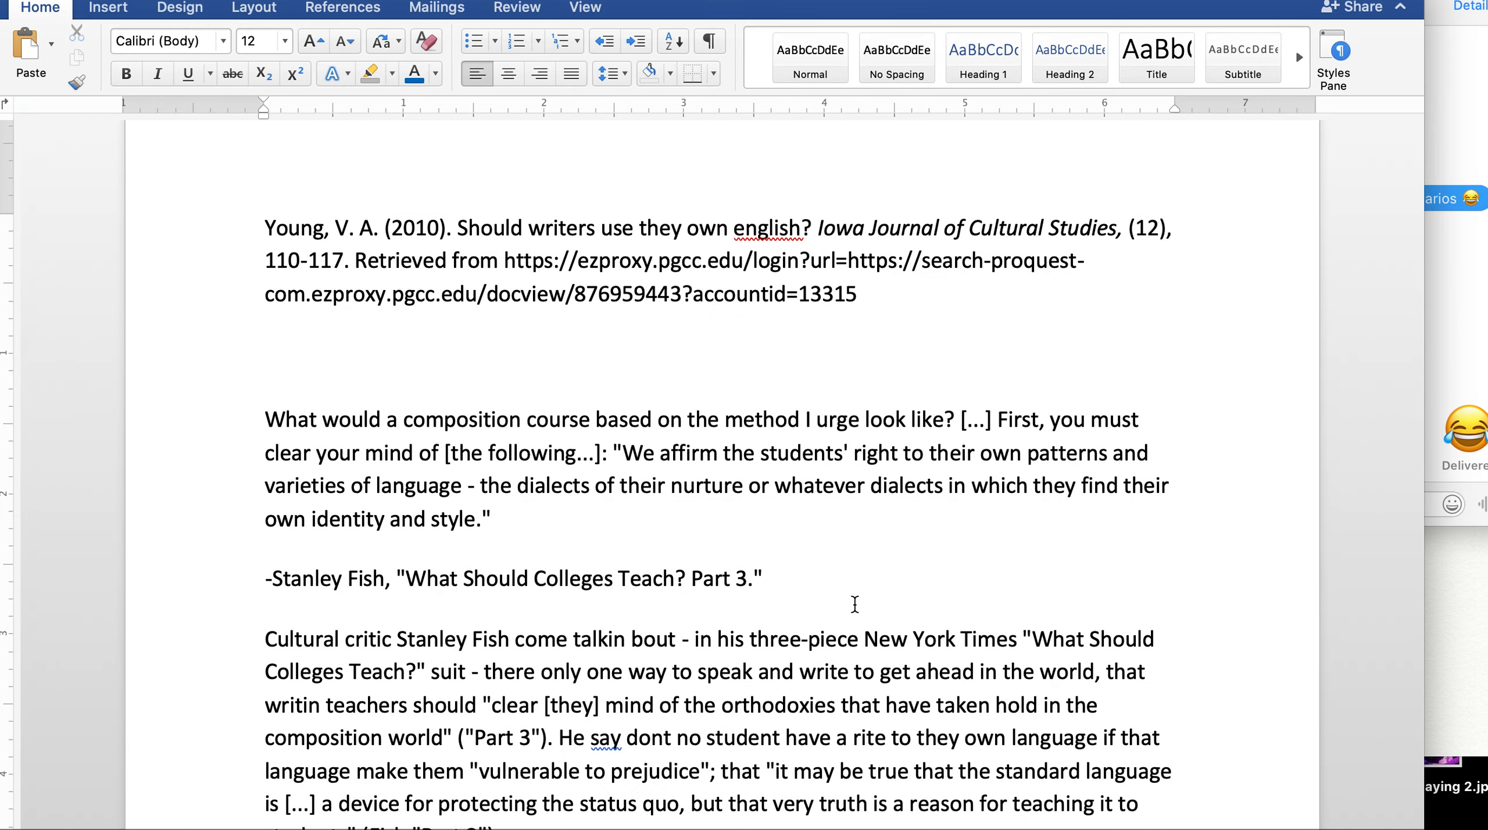
Highlight the passage from "He say dont no student have a rite" to the end of its paragraph in turquoise
scroll(855, 604, down, 3)
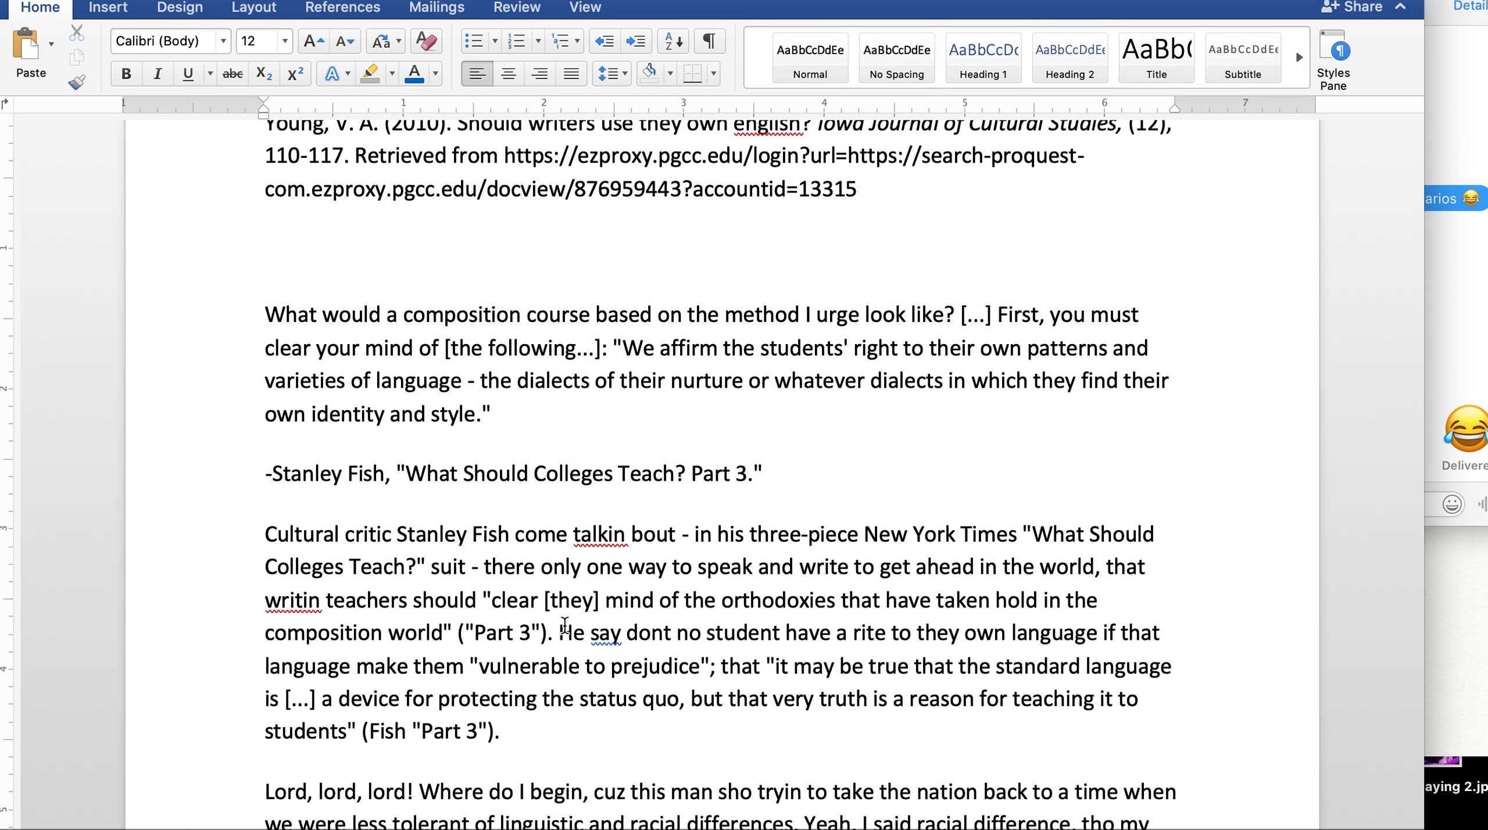
drag(559, 634, 571, 720)
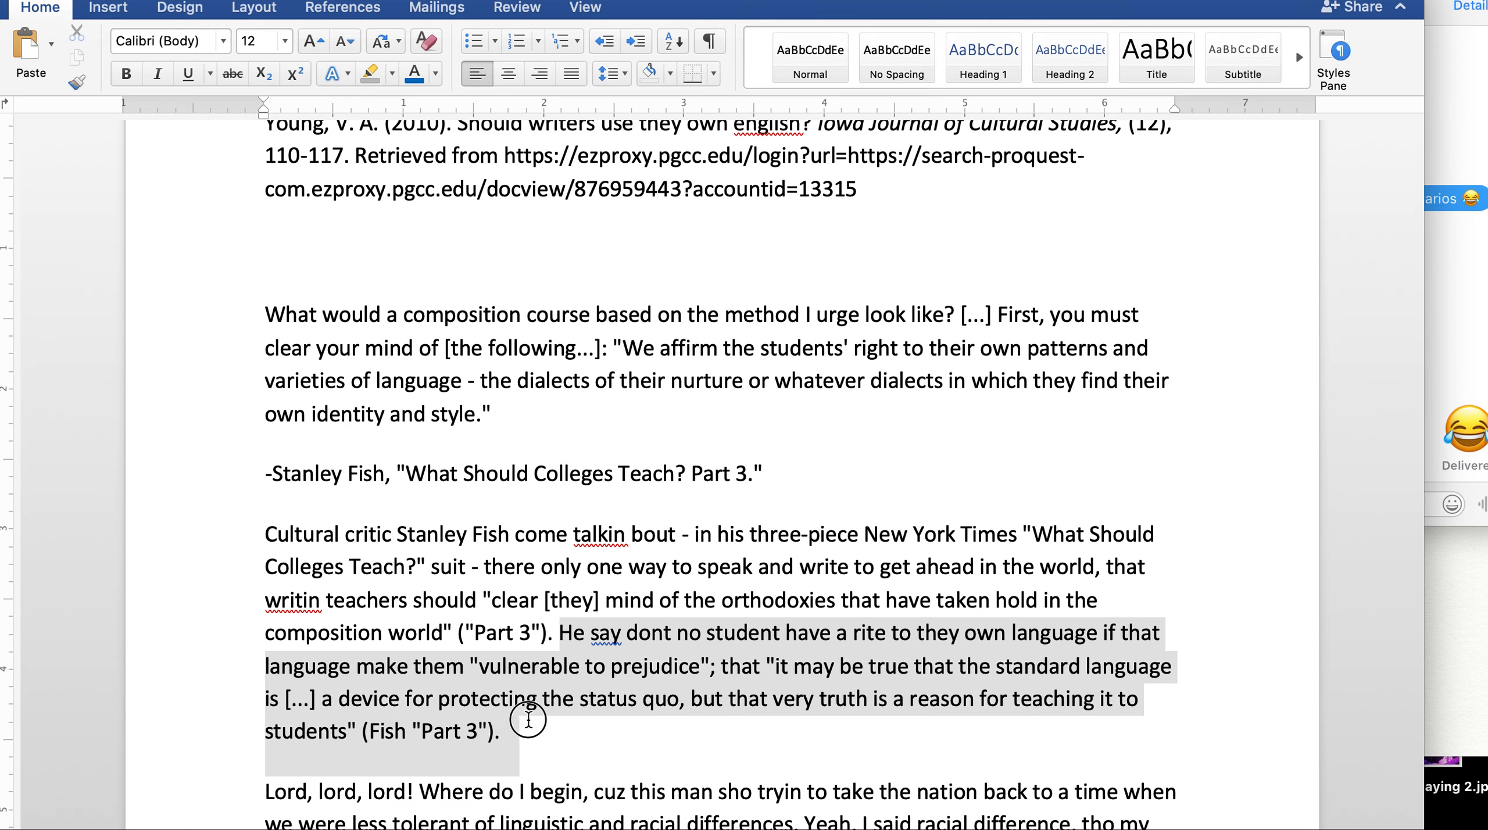
click(392, 73)
click(454, 153)
click(645, 490)
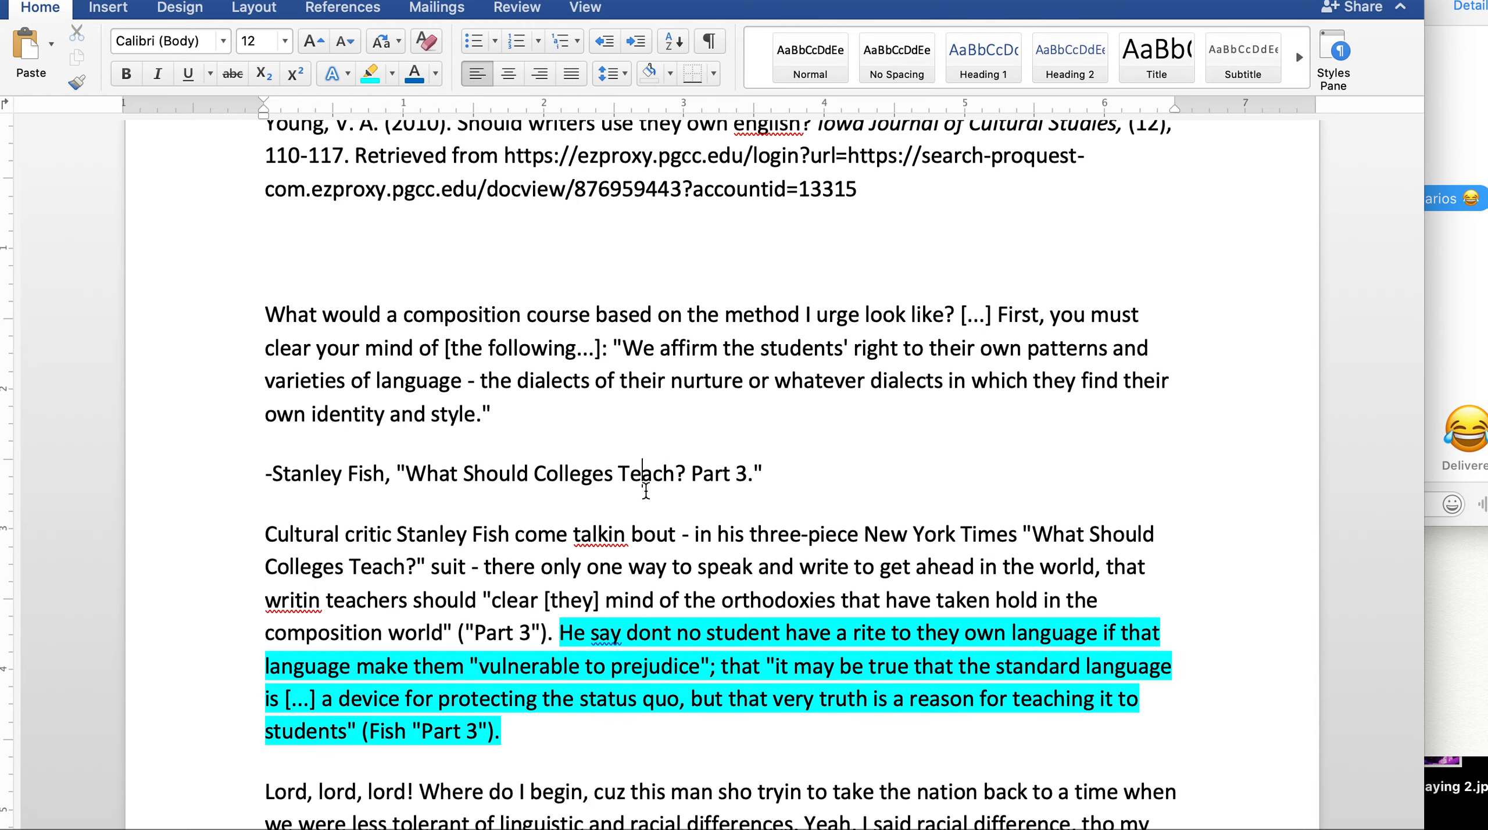
Add the comment "This would be great for my essay" to the opening paragraph beginning "What would a composition course"
drag(266, 312, 497, 418)
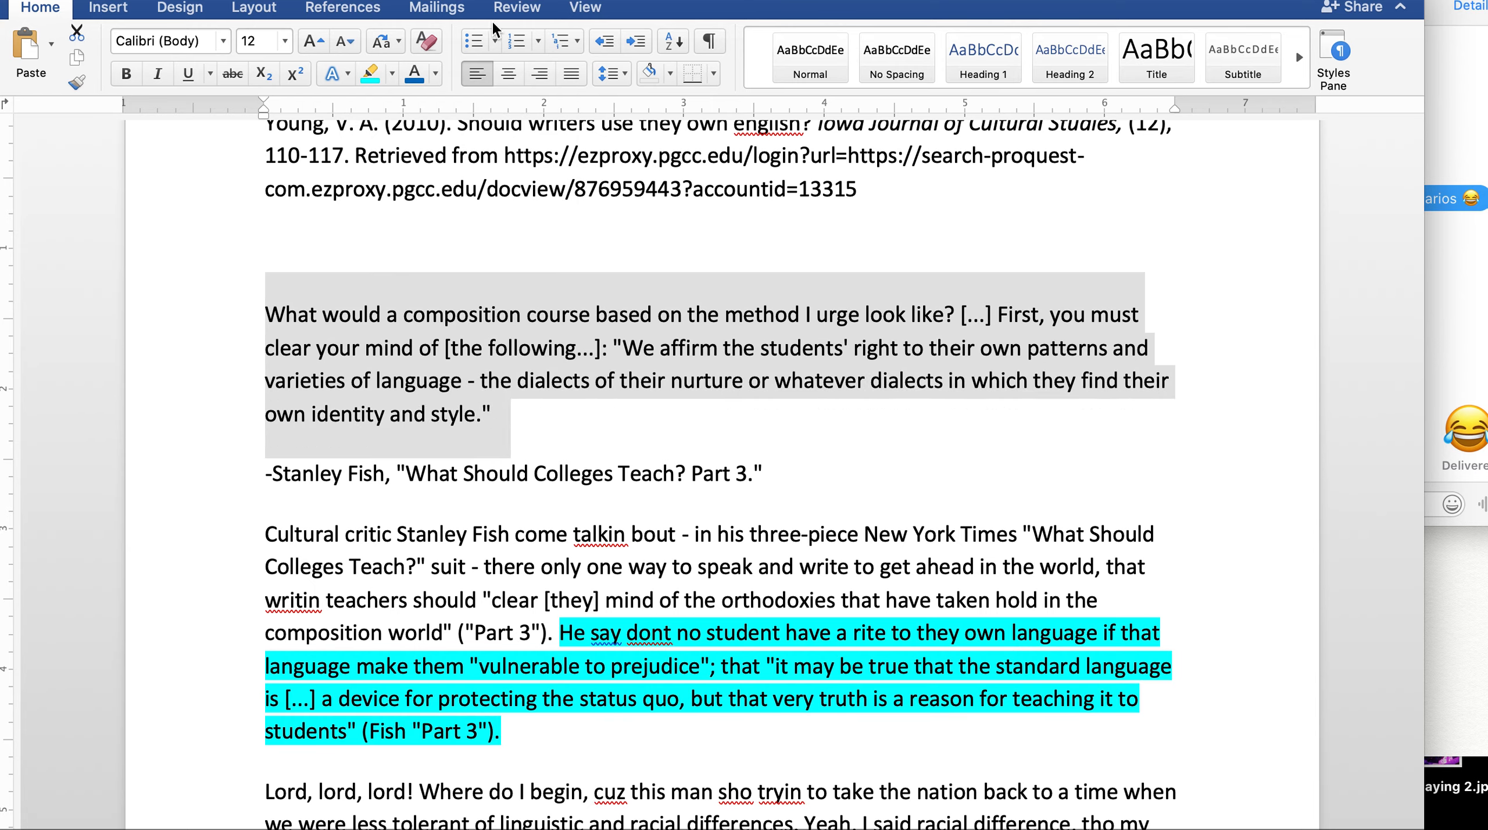
click(503, 11)
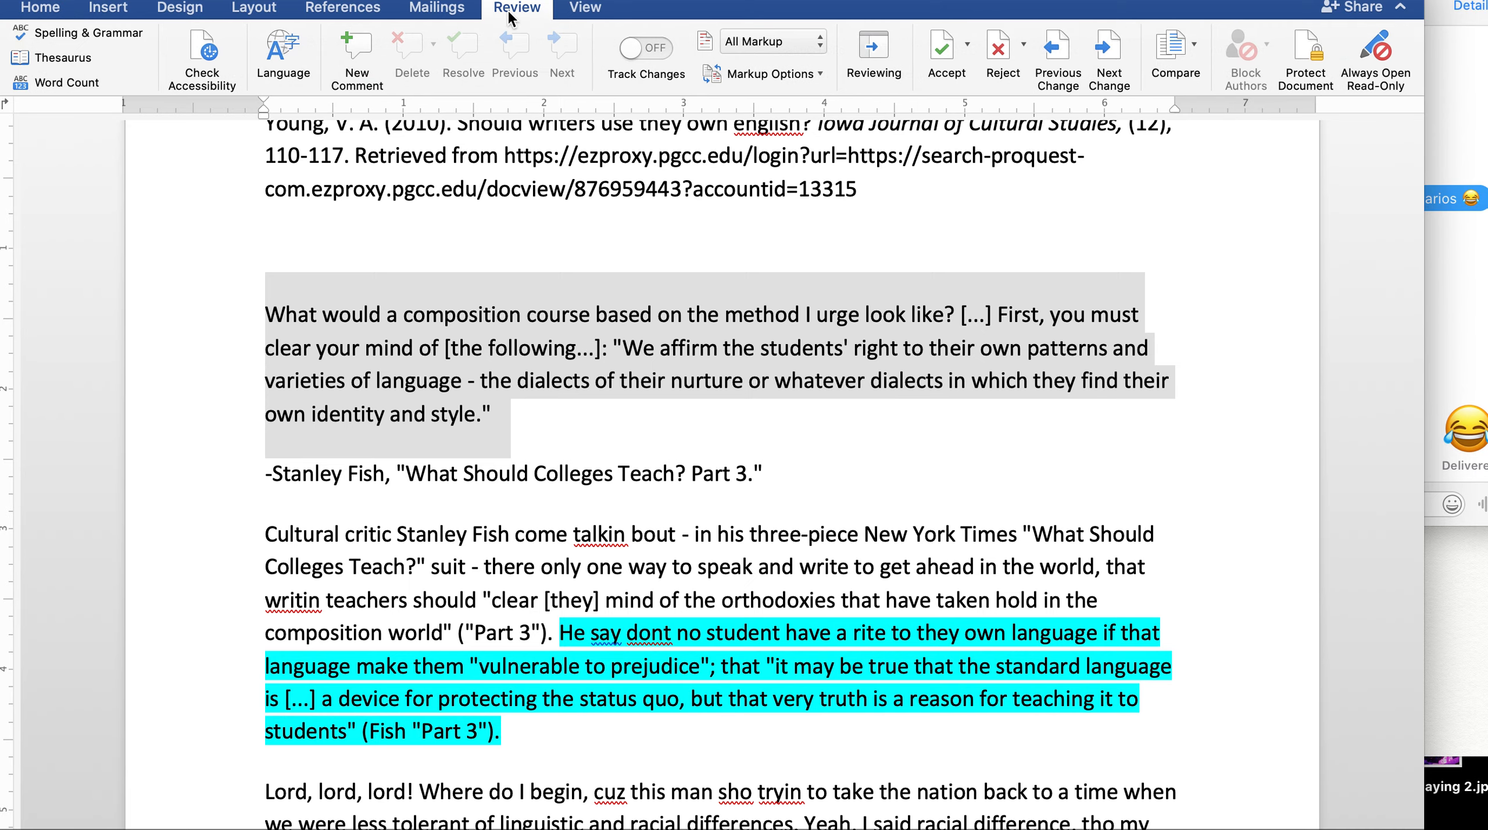
click(356, 55)
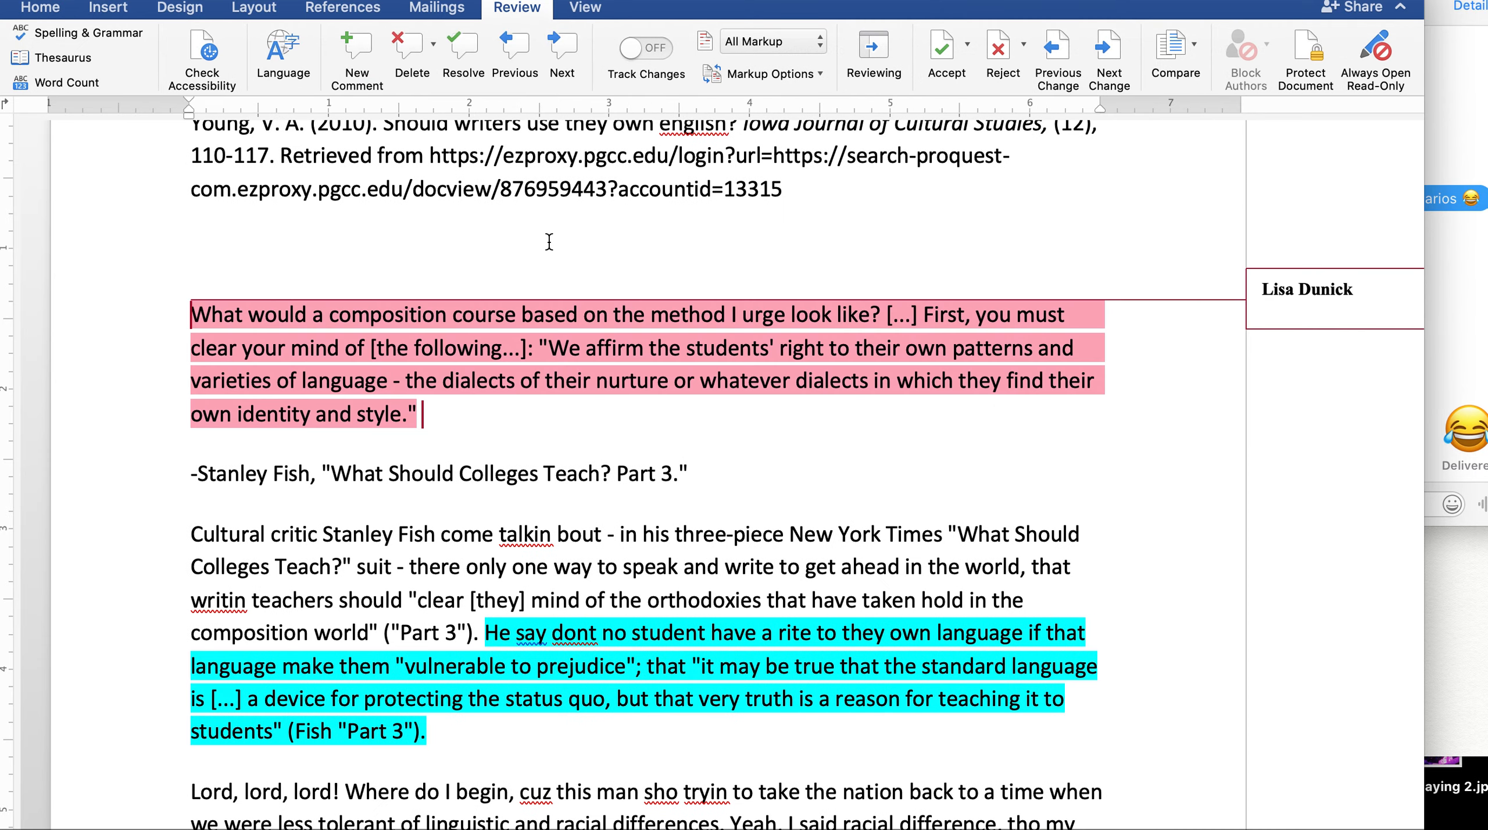
text(t)
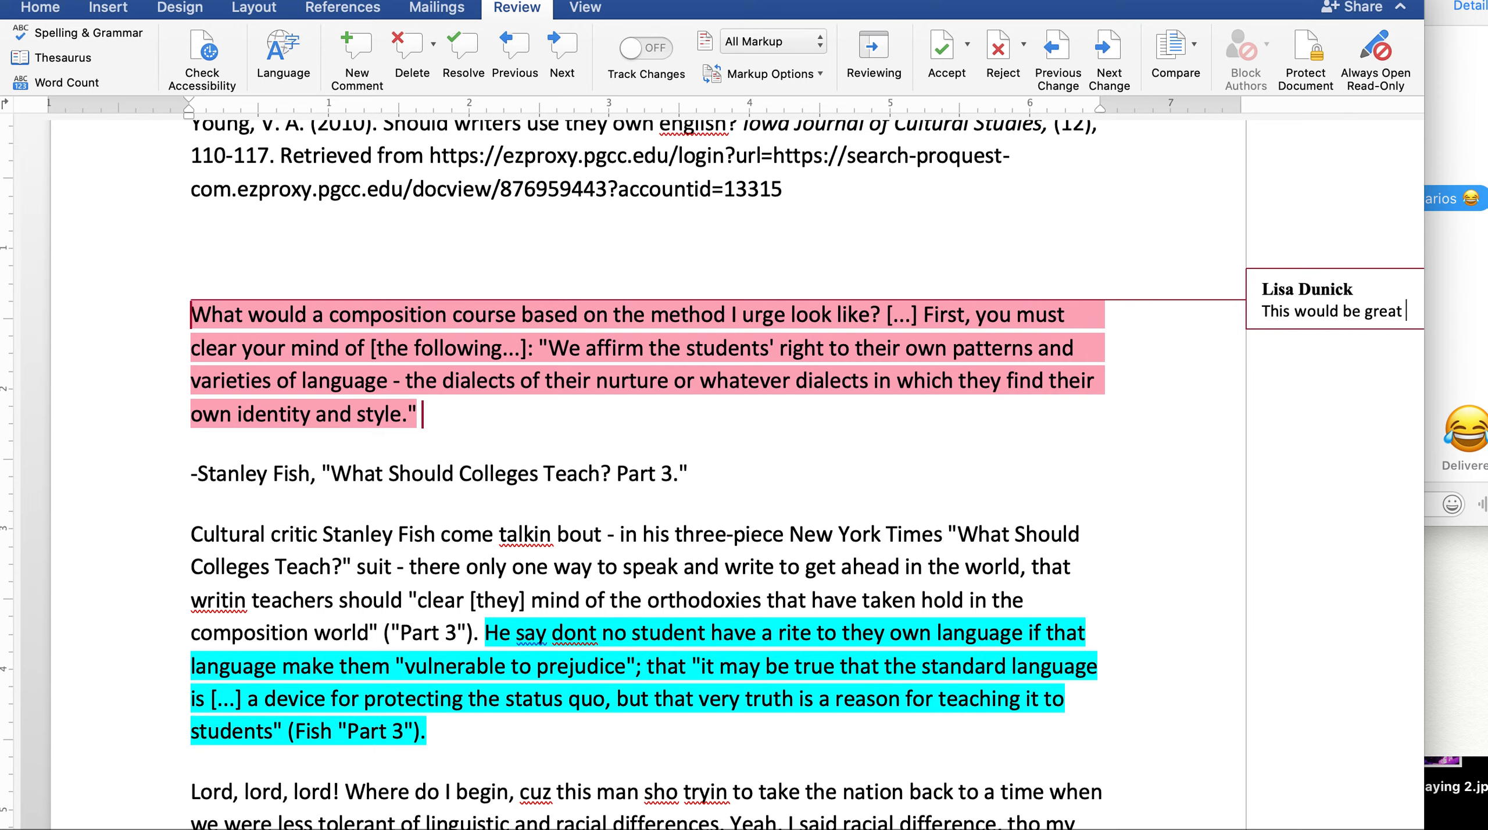
text(his would be great for my essay)
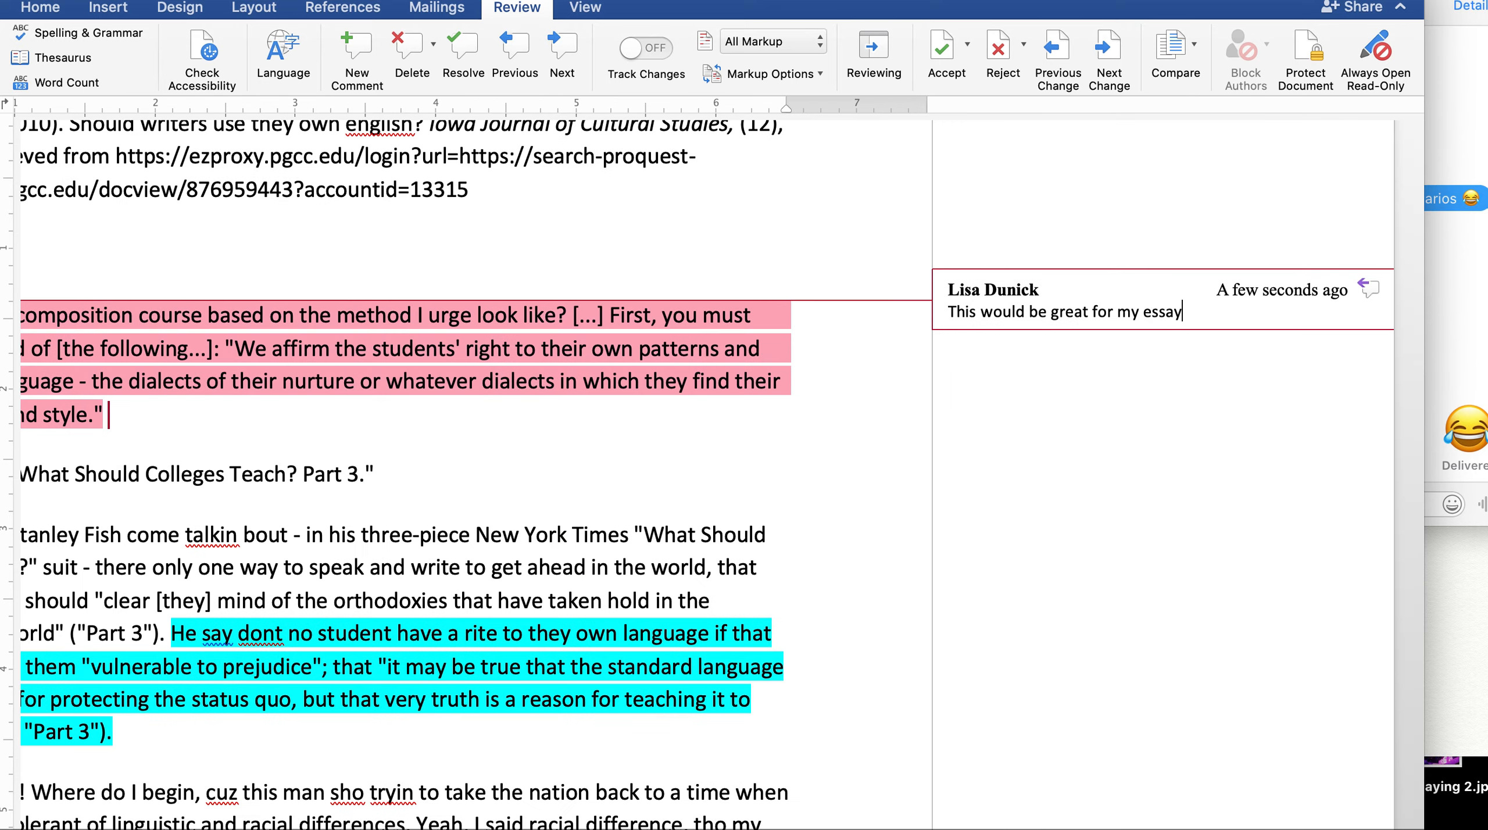
scroll(1023, 429, left, 5)
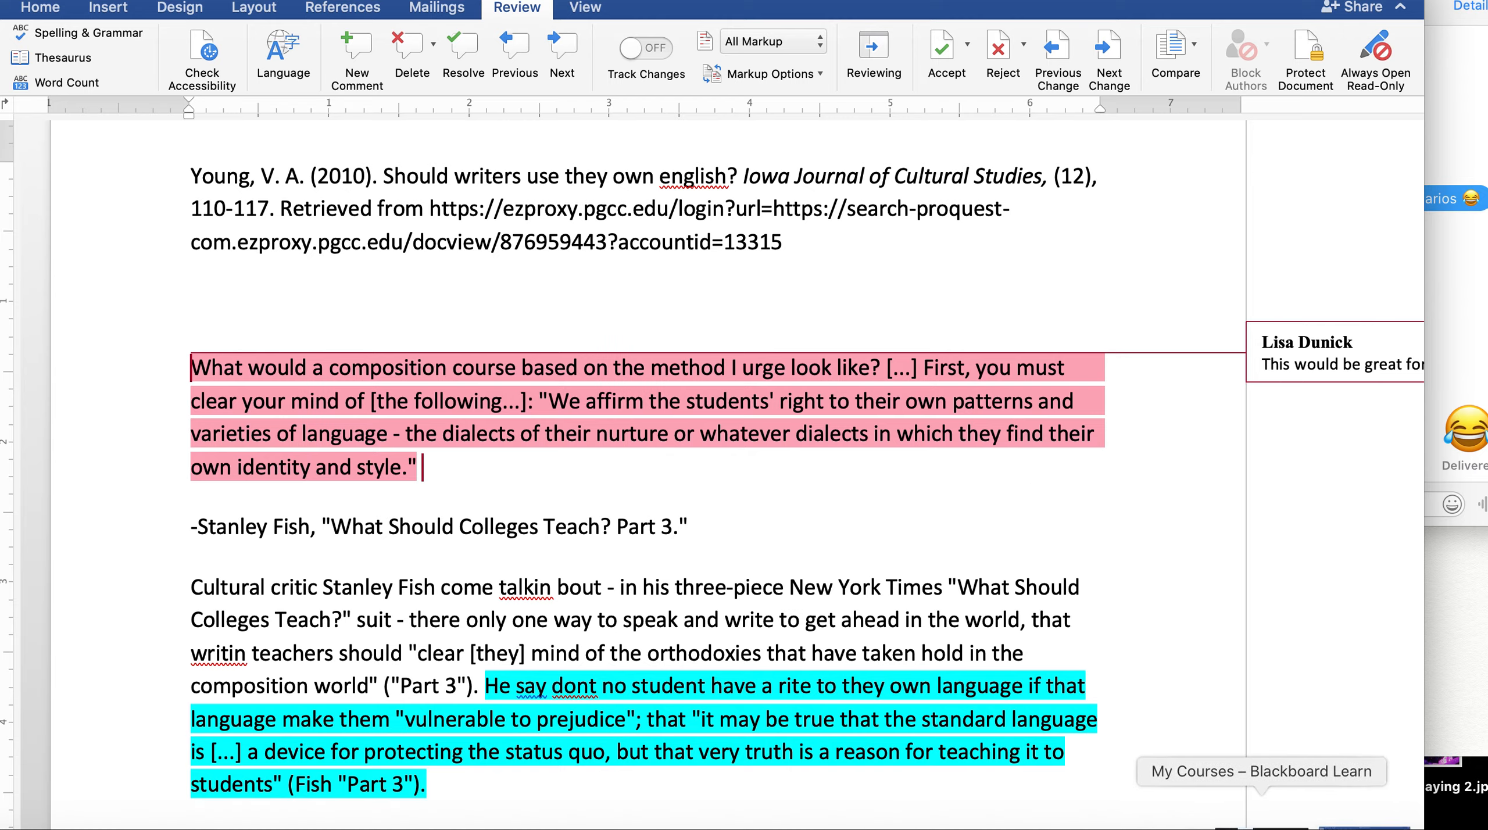
Switch back to the ProQuest article in the browser and review its page from the header to the start of the full text
click(1378, 814)
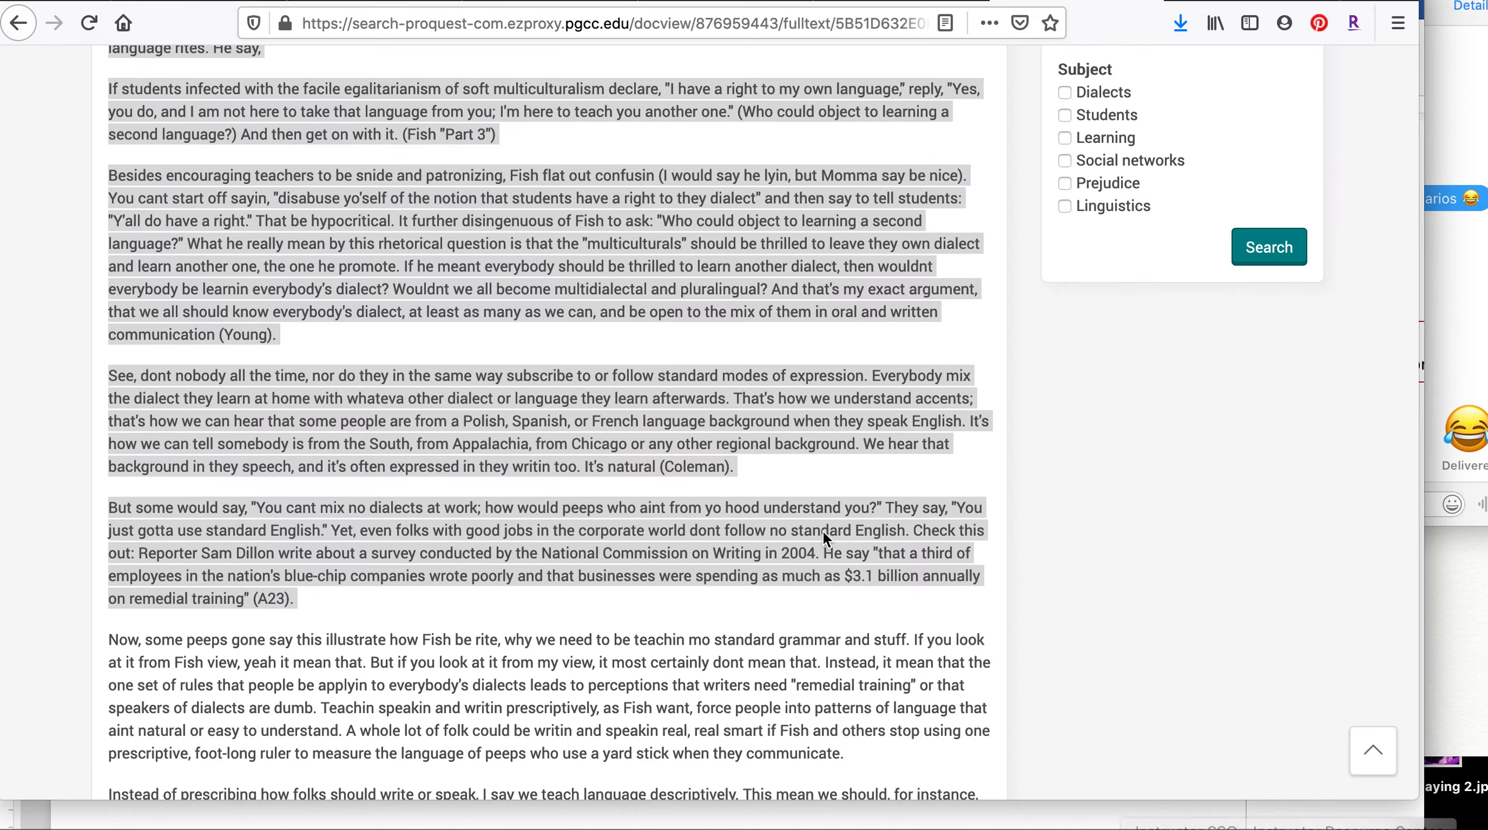
scroll(823, 532, up, 3)
scroll(824, 531, up, 10)
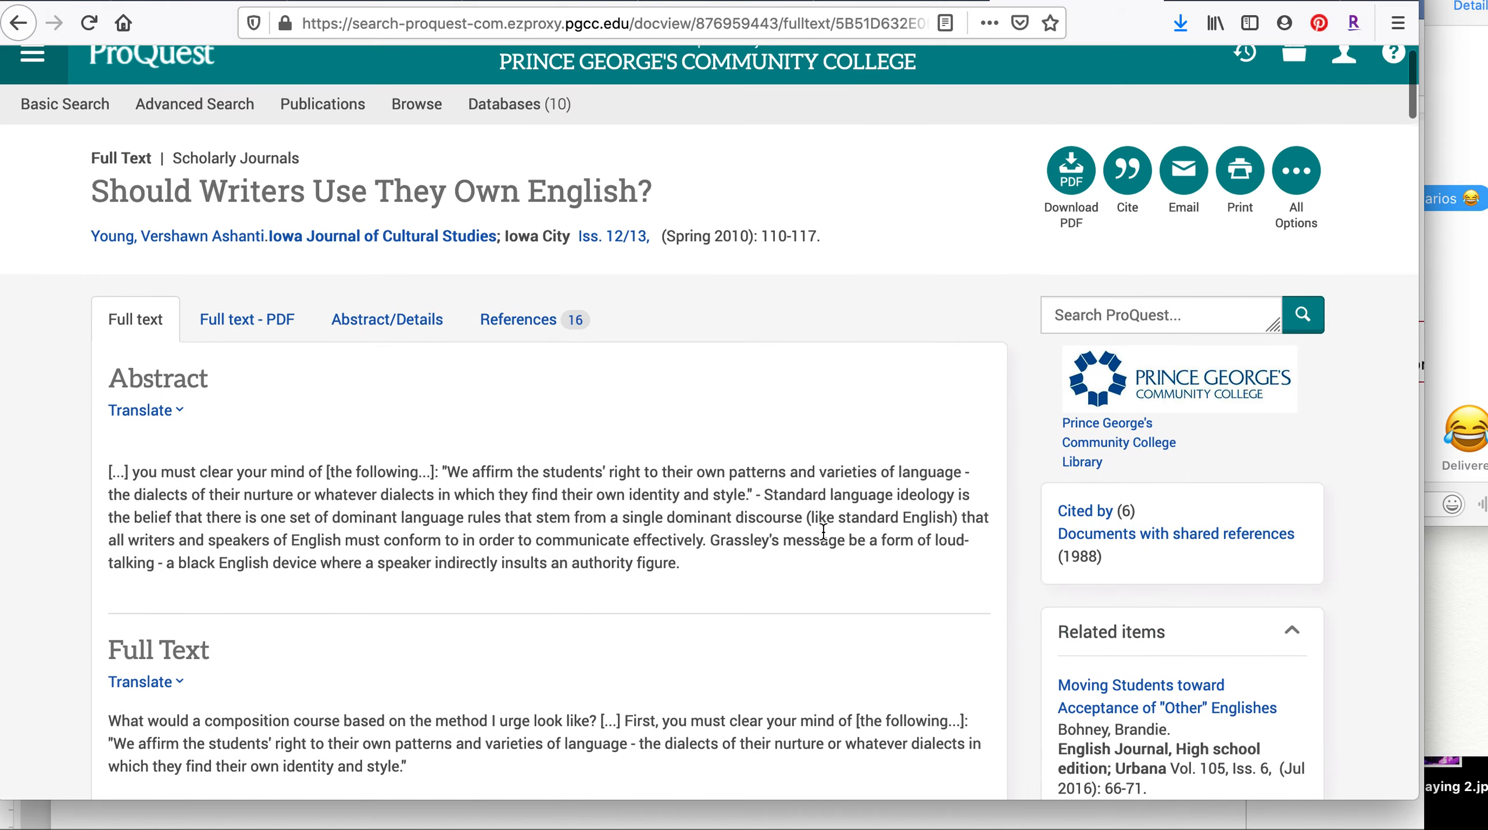
scroll(823, 532, down, 4)
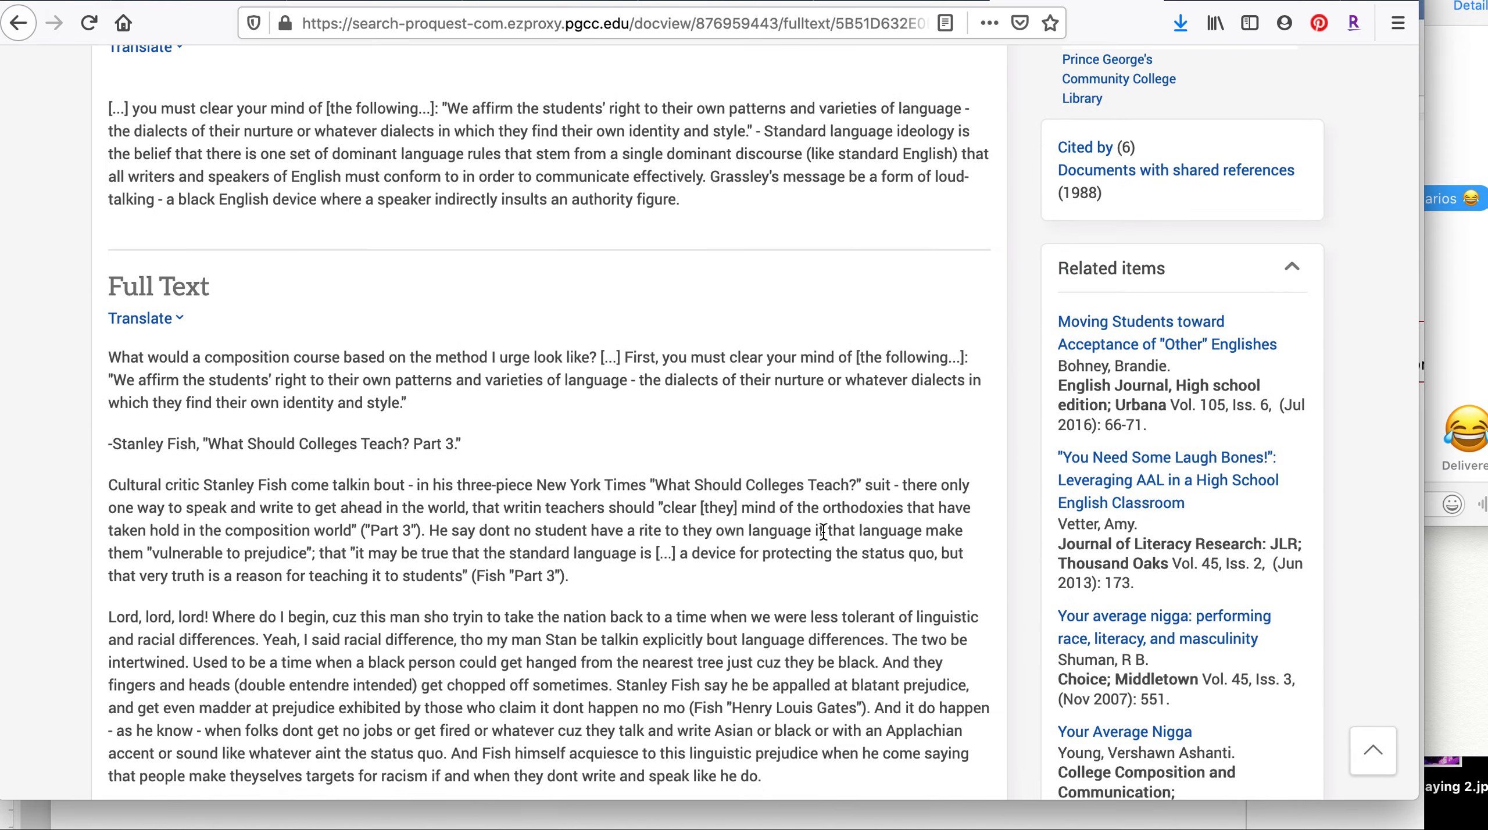